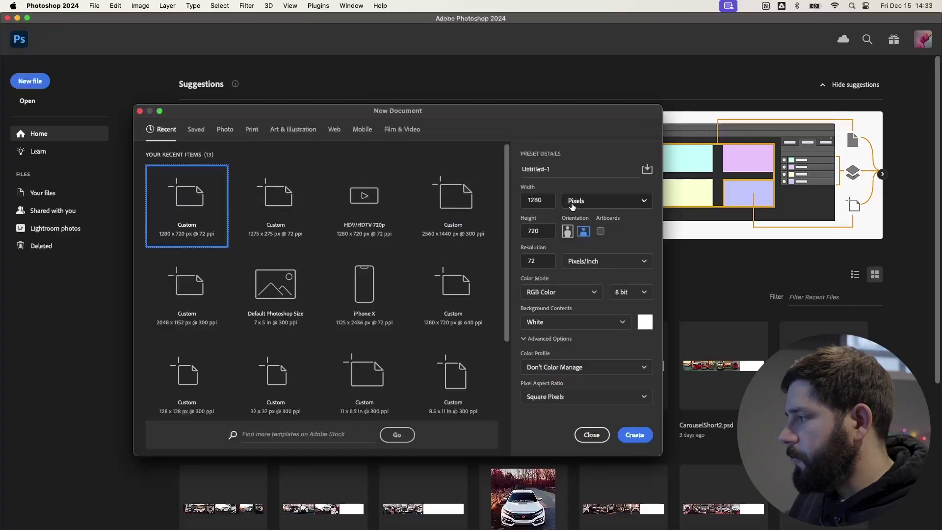
Step: Create a new portrait document 4 inches wide and 5 inches high at 300 pixels per inch
click(606, 200)
click(567, 229)
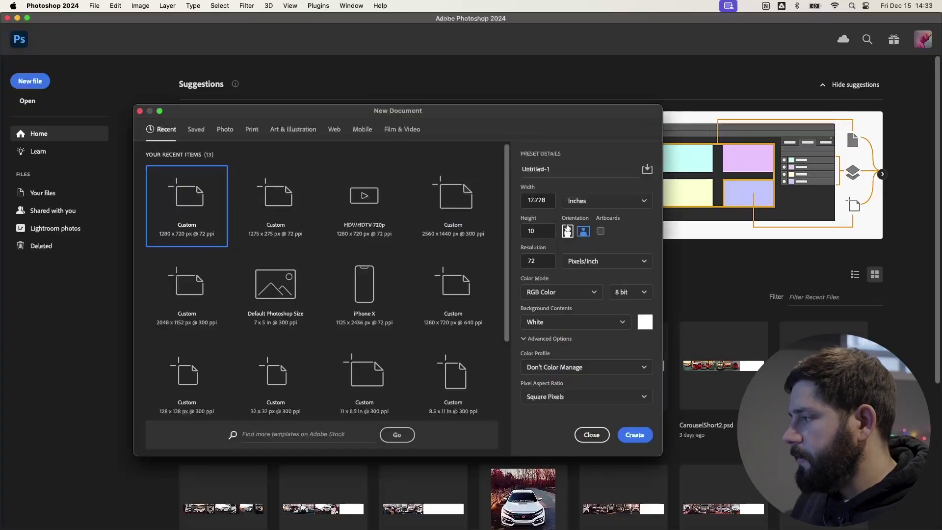
double_click(540, 200)
text(4)
key(Tab)
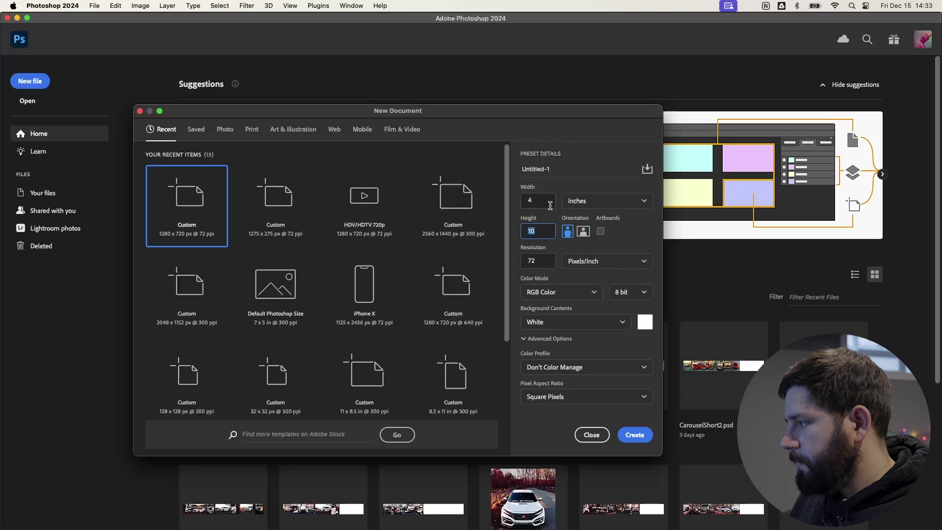
key(Tab)
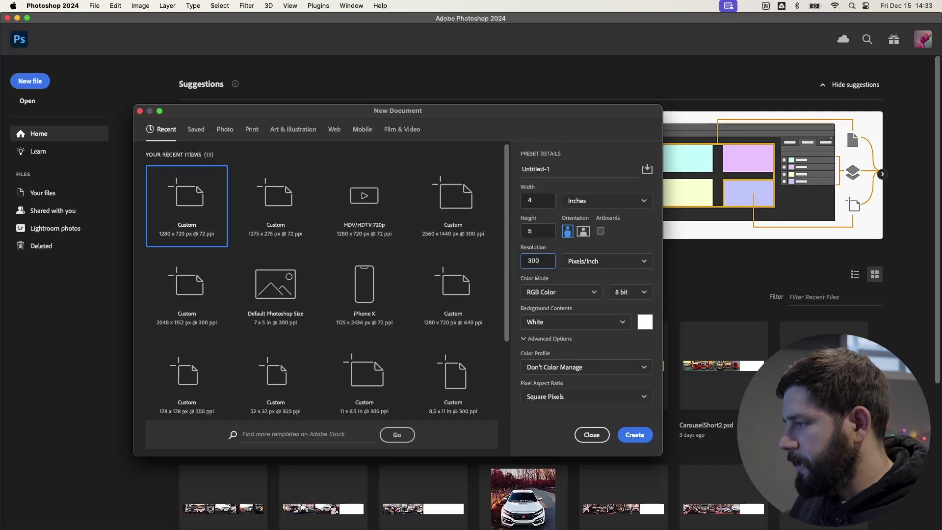
click(634, 435)
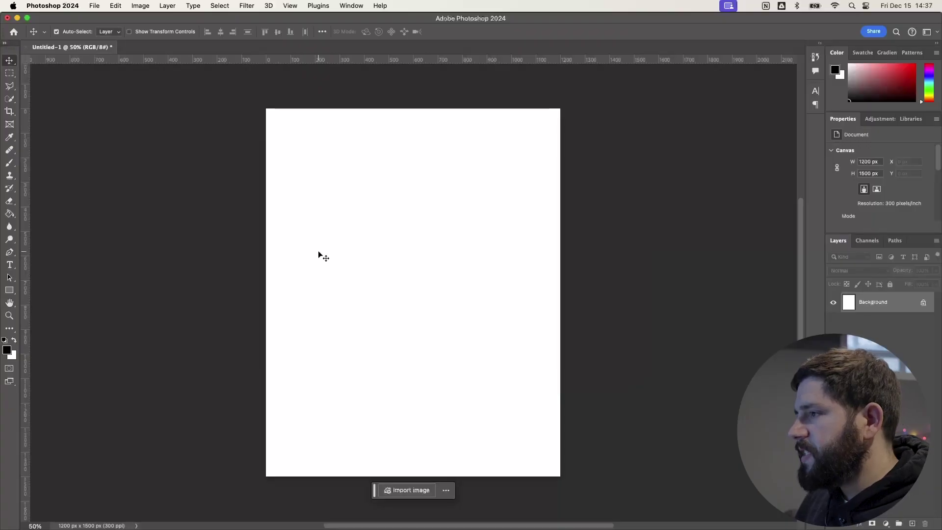
Step: Resize the image to 10800 pixels wide by 1350 pixels high and fit the canvas on screen
click(143, 7)
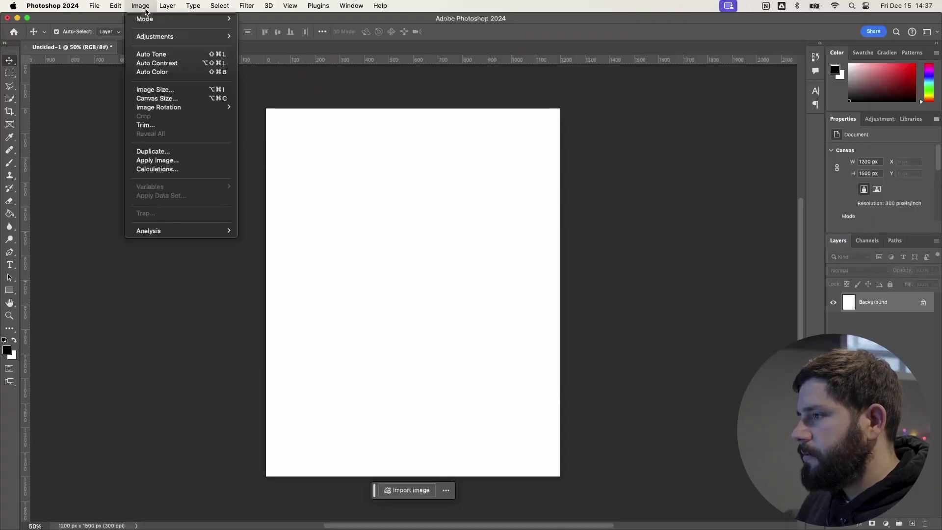
click(154, 89)
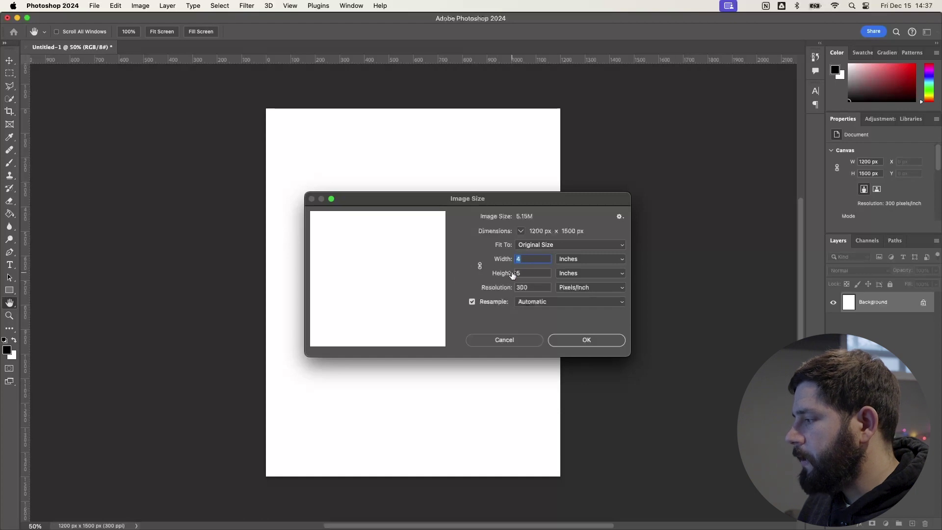
click(580, 264)
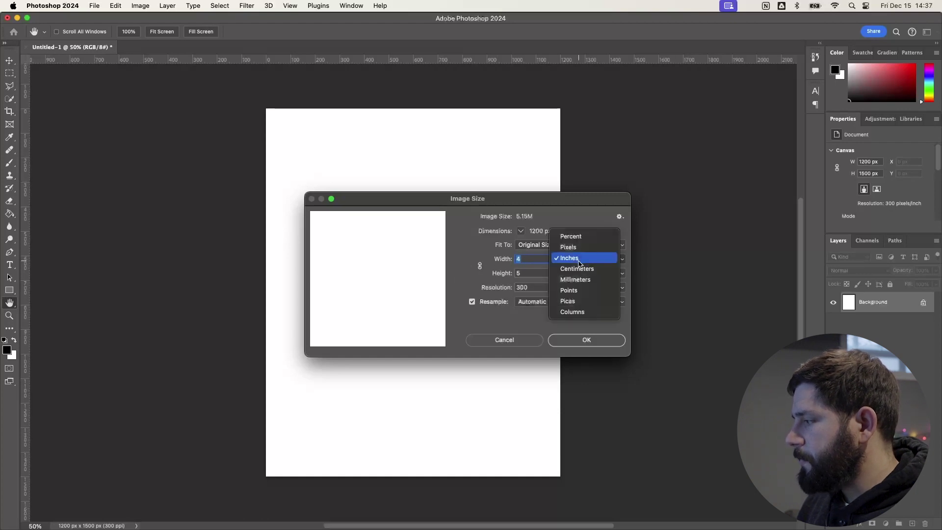
click(569, 247)
double_click(543, 273)
text(1350)
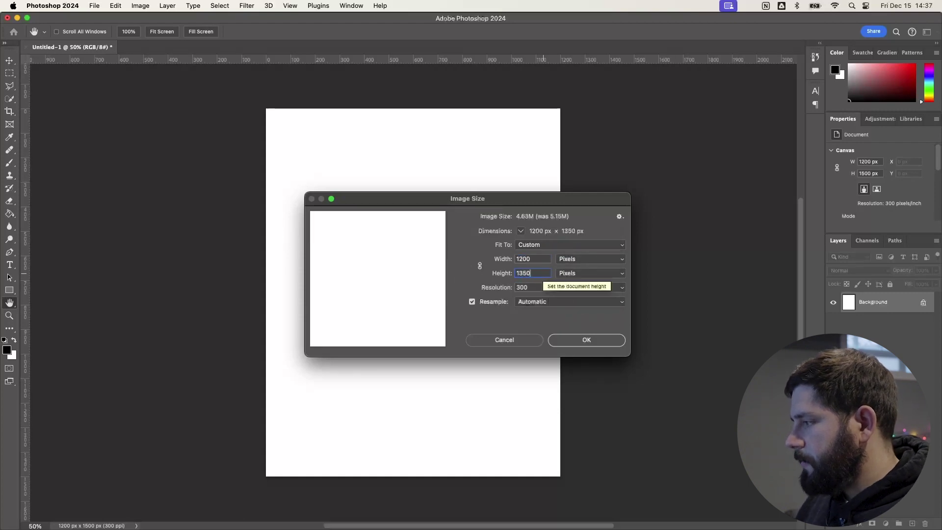
double_click(544, 258)
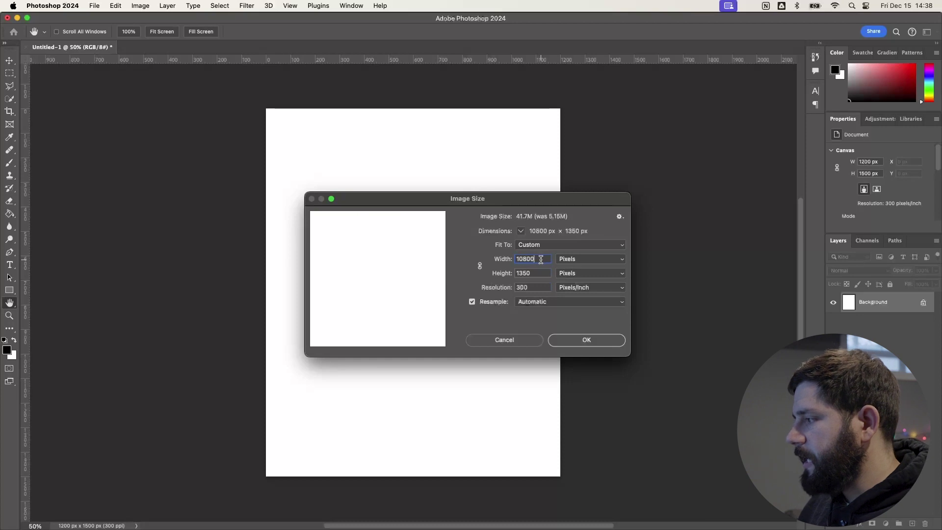
click(574, 340)
key(v)
key(super+0)
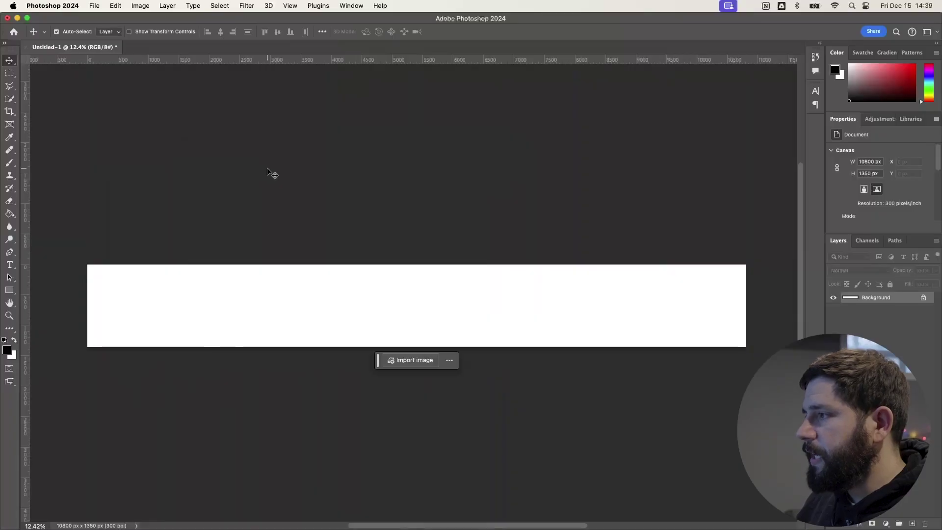
Step: Add a guide layout that divides the canvas into 10 columns with no gutter
click(290, 6)
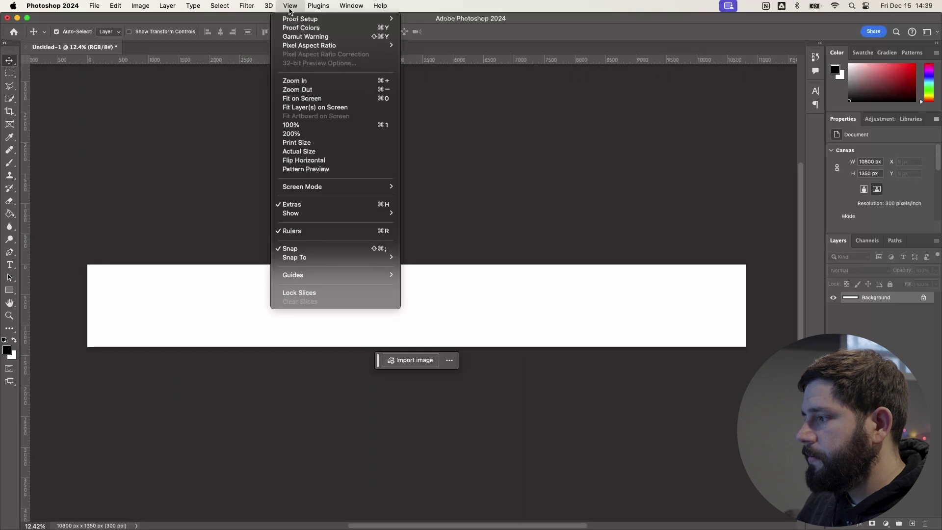
mouse_move(284, 279)
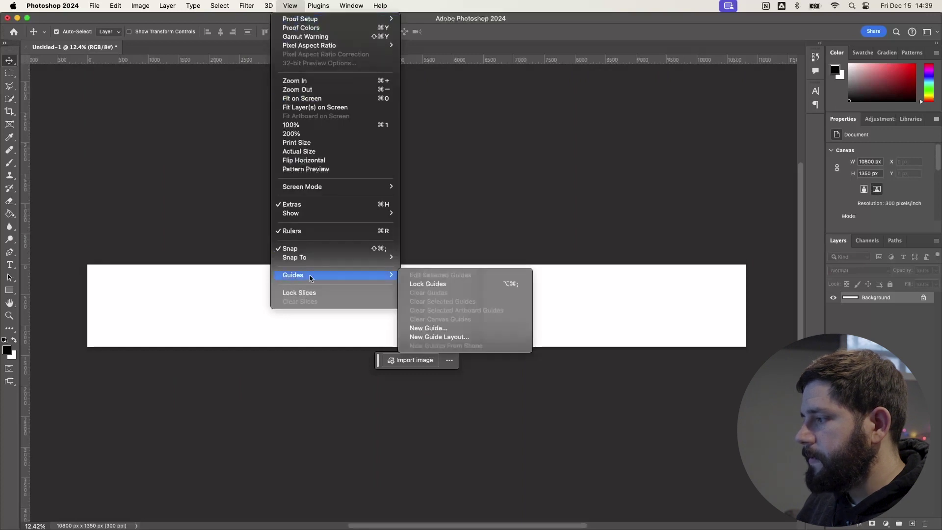
click(443, 337)
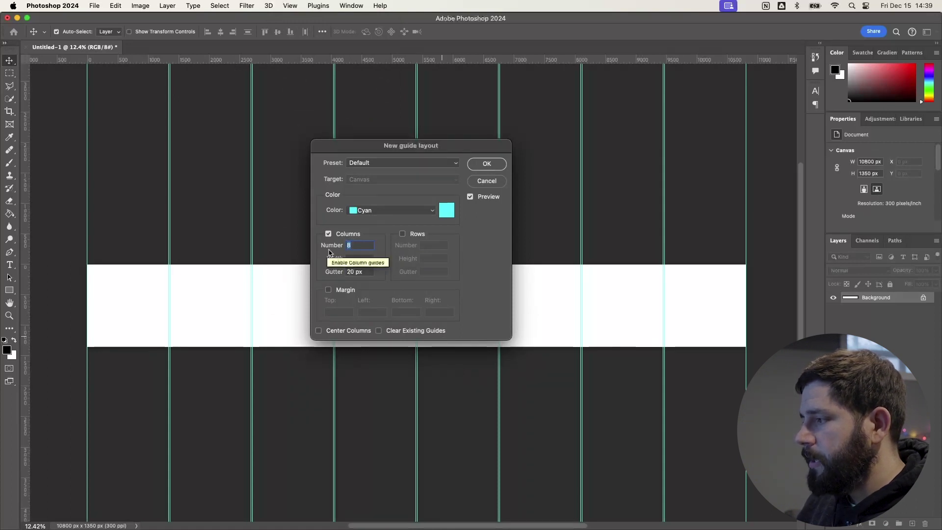
click(342, 272)
text(0)
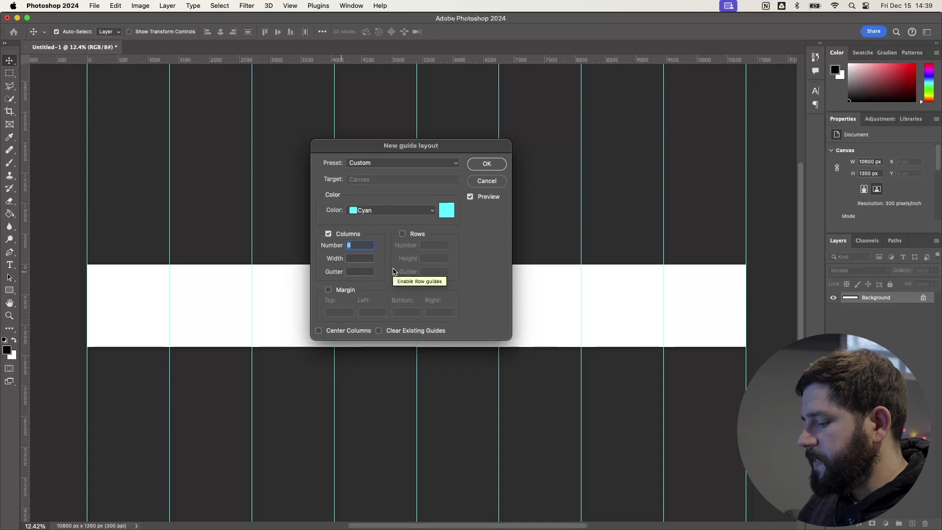
text(10)
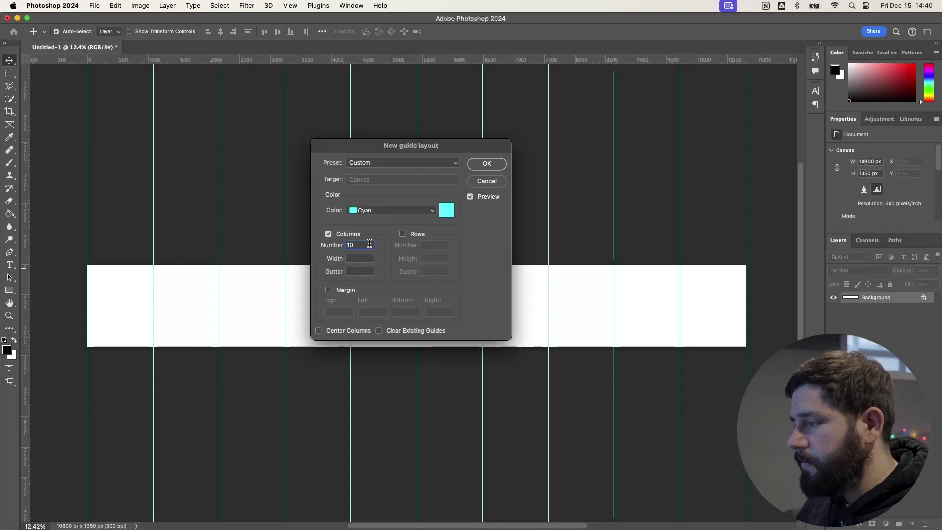
click(485, 164)
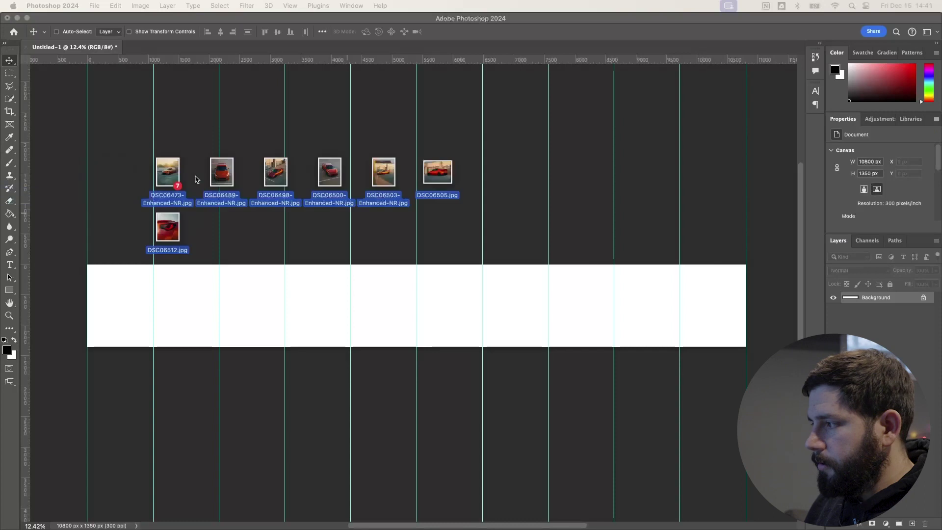
Step: Place the seven car photos from DSC06473-Enhanced-NR.jpg to DSC06512.jpg on the canvas, accepting each at its fitted size
drag(196, 183, 386, 276)
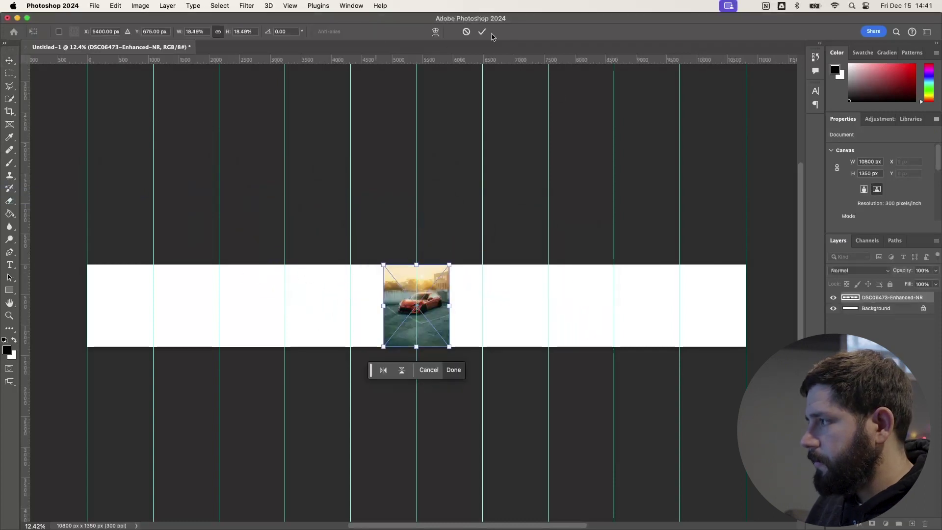
click(483, 32)
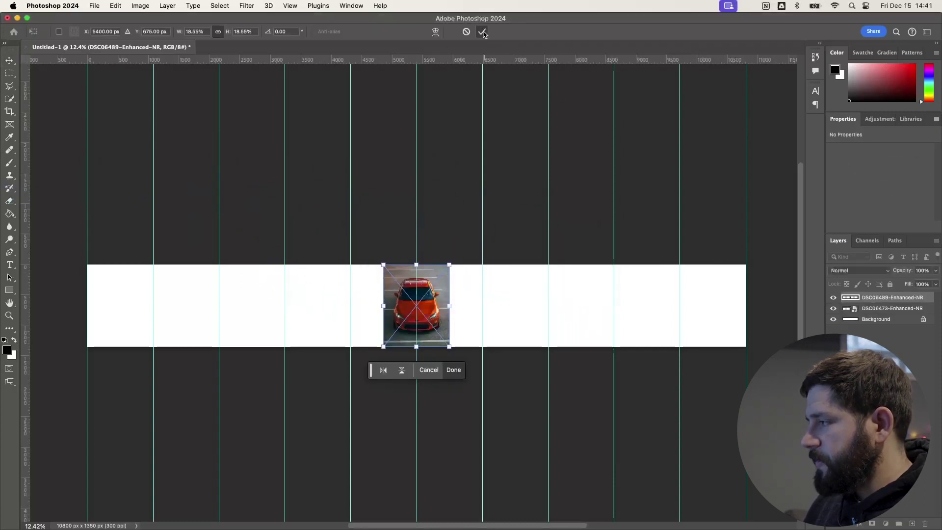
click(483, 32)
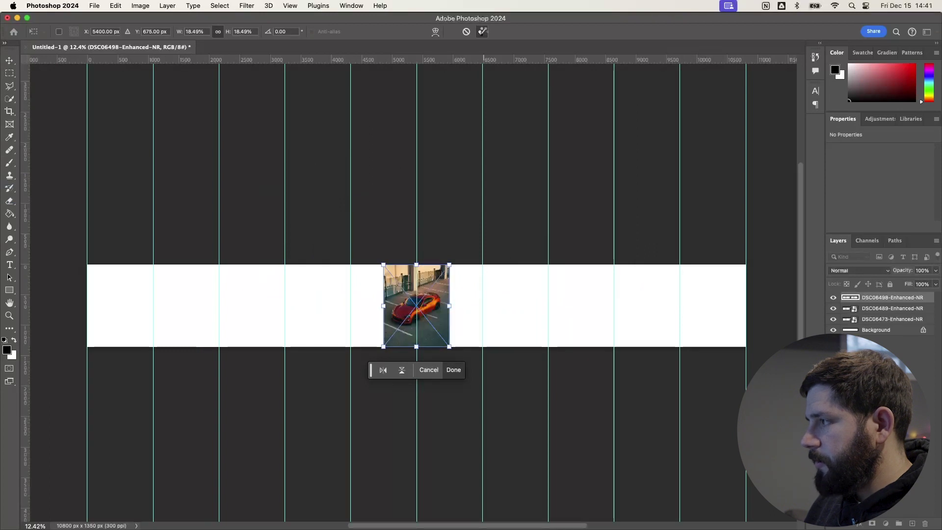
click(482, 32)
click(483, 32)
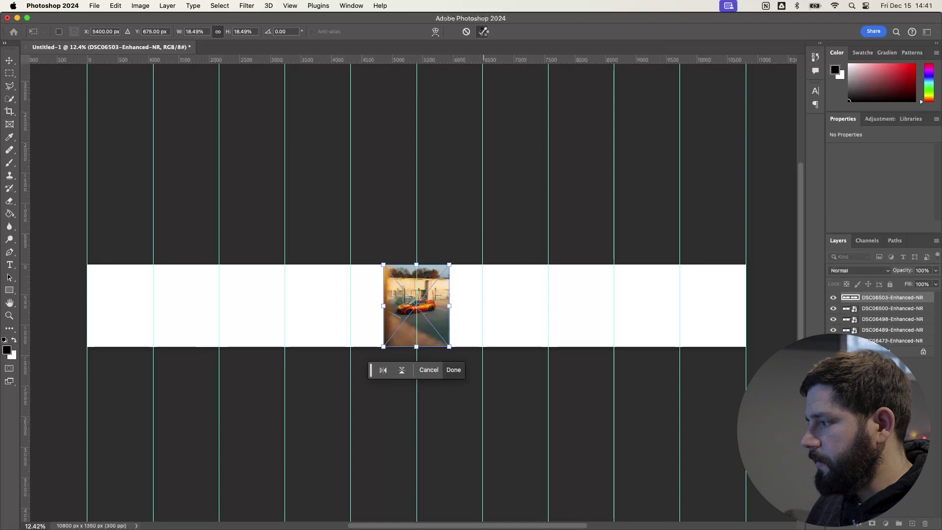
click(482, 32)
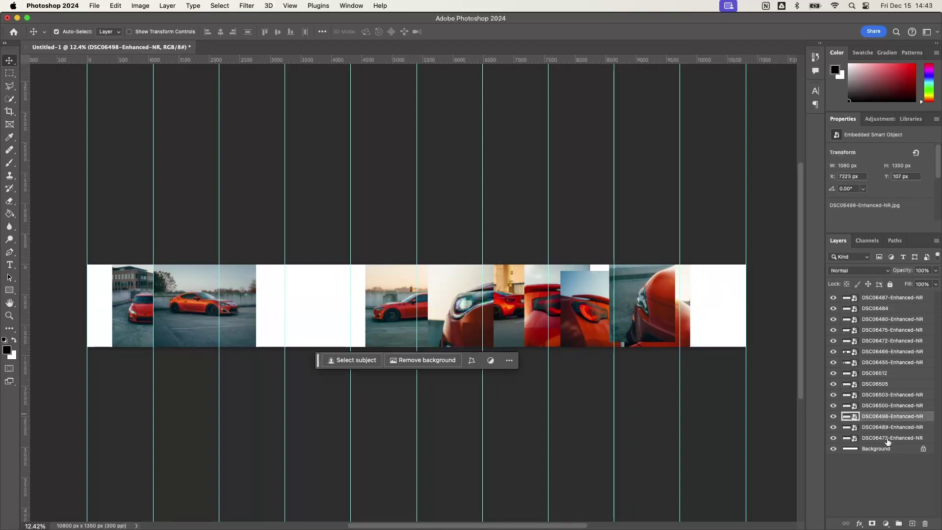
Step: Spread the placed car photos along the canvas, lining up the wide shots with the column guides
drag(295, 309, 339, 314)
drag(540, 307, 569, 304)
drag(633, 304, 652, 301)
Step: Sort the photo layers into two groups named Base Images and Carousel Images
key(ctrl+g)
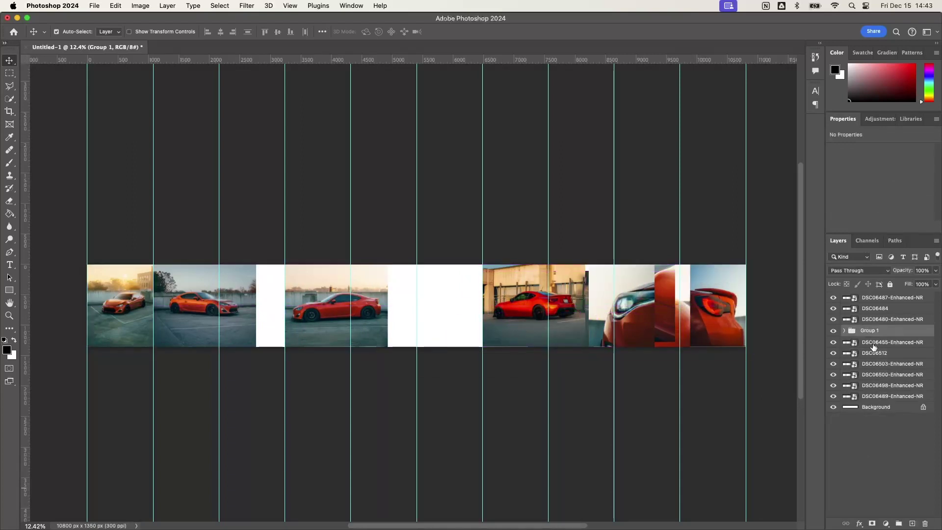
key(ctrl+g)
text(Carousel Images)
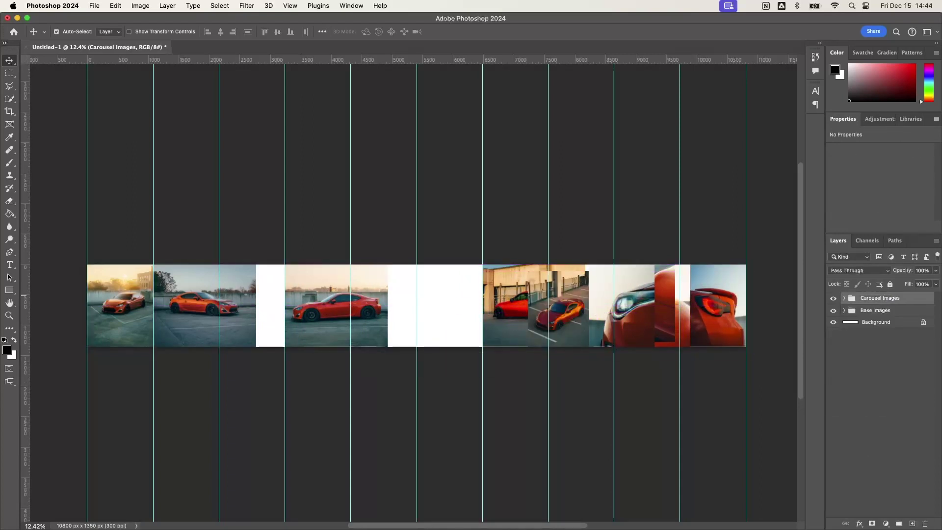
Step: Hide the Carousel Images group and scale the DSC06466 photo to about 2164 × 1731 px, reaching the third column's right guide
click(833, 298)
key(ctrl+t)
drag(261, 204, 336, 182)
scroll(437, 191, up, 1)
scroll(337, 181, up, 2)
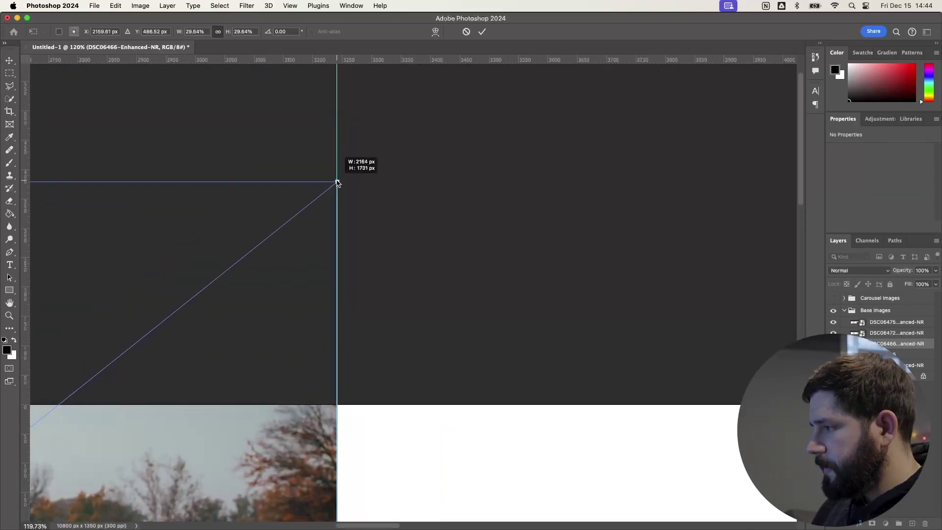
scroll(330, 439, up, 10)
scroll(330, 440, down, 12)
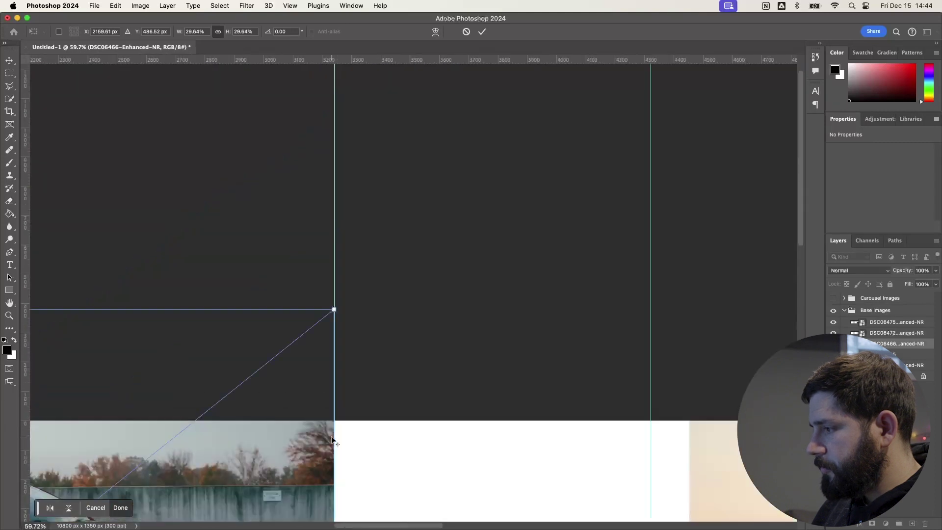
drag(334, 310, 334, 312)
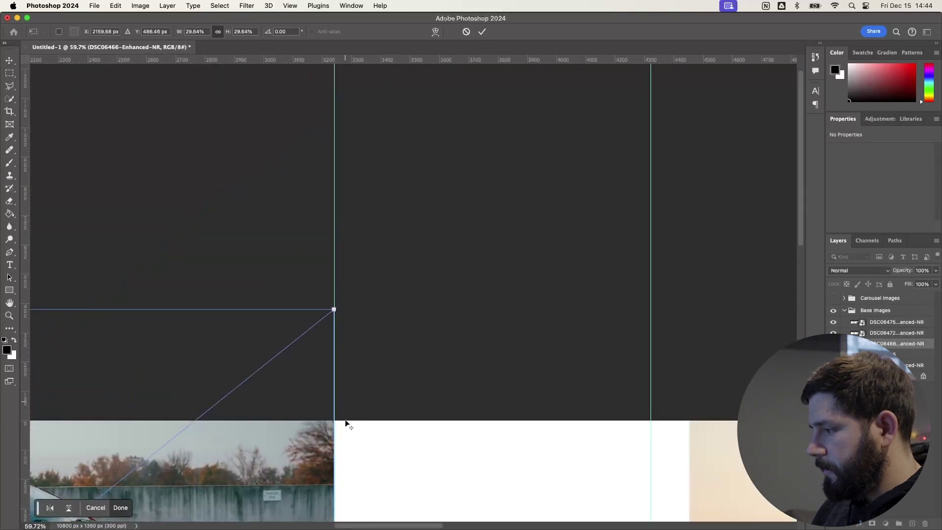
Step: Move the DSC06466 photo down and refine its size to 2160 × 1728 px so it exactly fills the second and third columns
scroll(334, 446, up, 10)
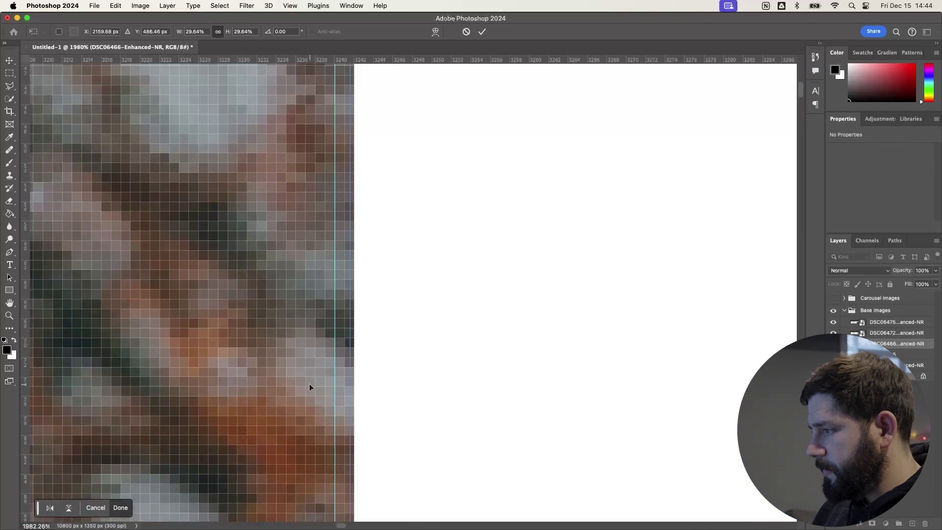
scroll(240, 219, down, 5)
scroll(246, 210, up, 5)
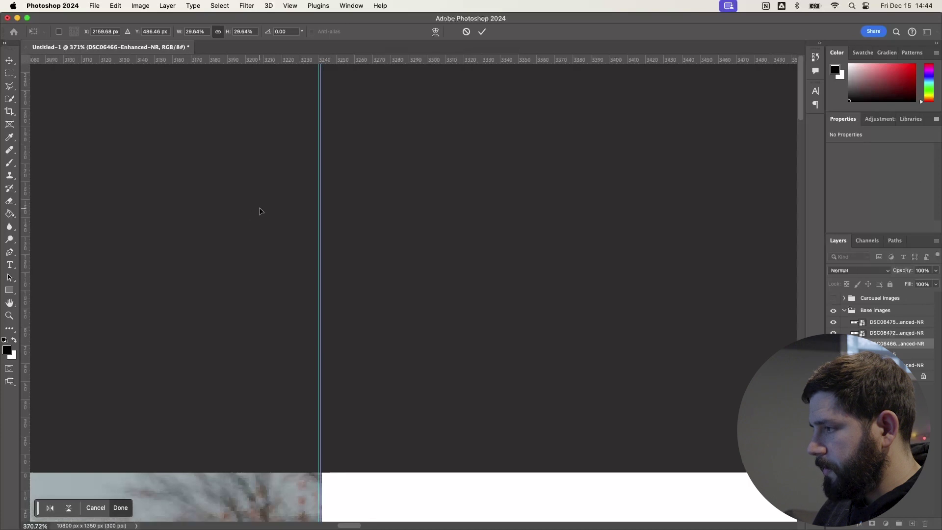
scroll(259, 208, down, 10)
scroll(405, 375, up, 7)
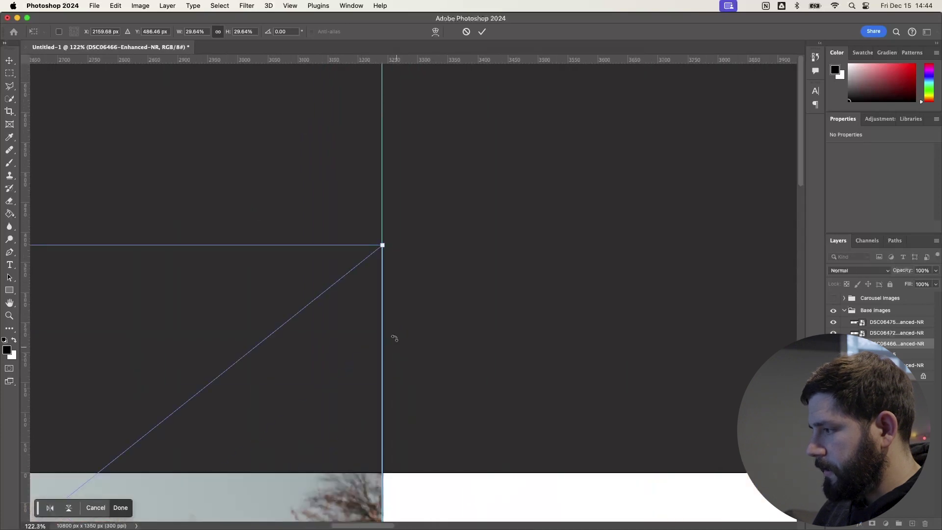
scroll(364, 353, down, 3)
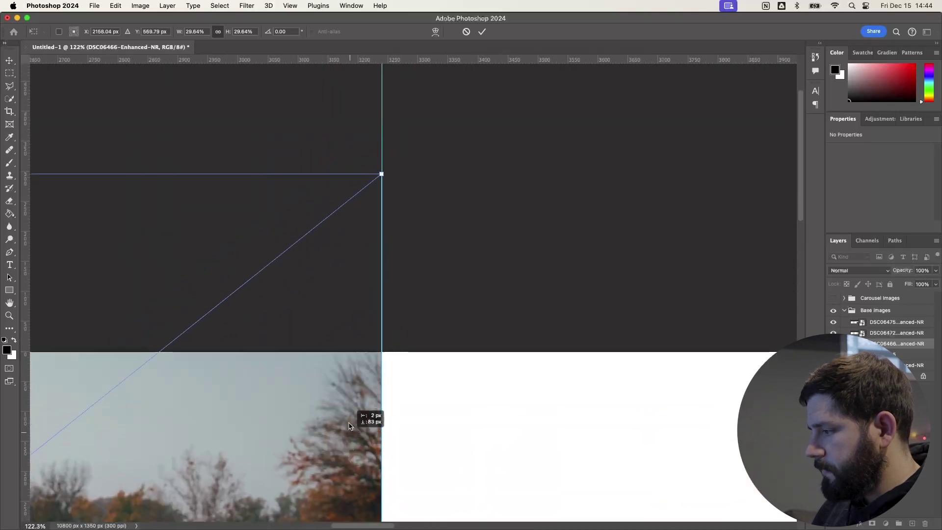
scroll(343, 392, down, 5)
drag(332, 396, 332, 423)
scroll(118, 350, up, 10)
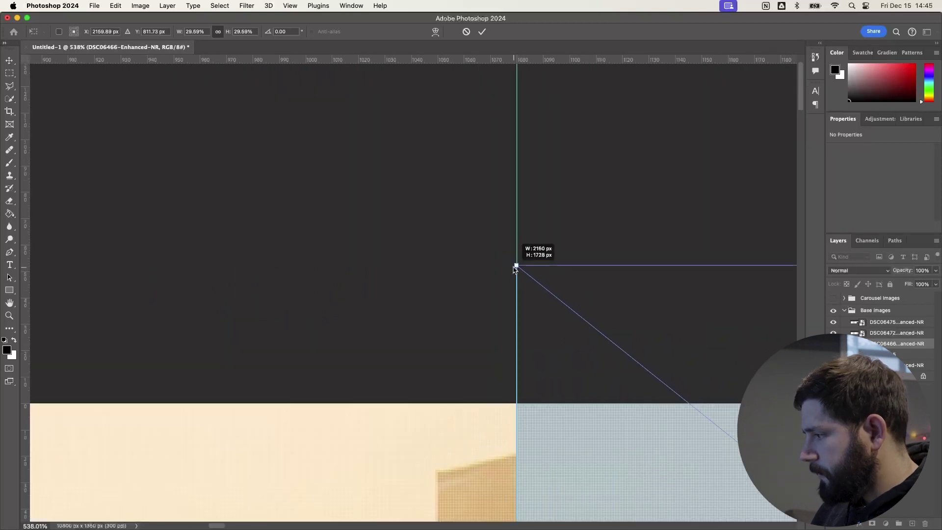
scroll(524, 395, up, 5)
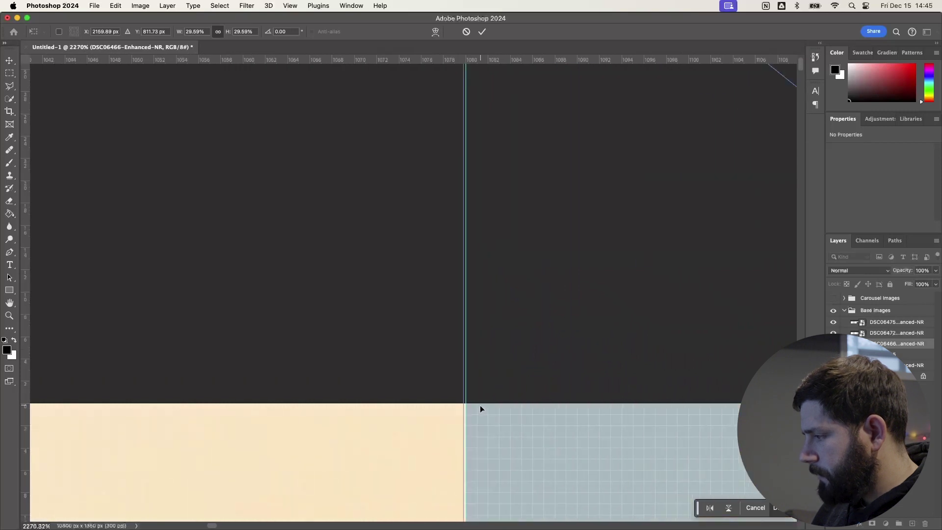
scroll(479, 407, down, 10)
scroll(479, 407, down, 5)
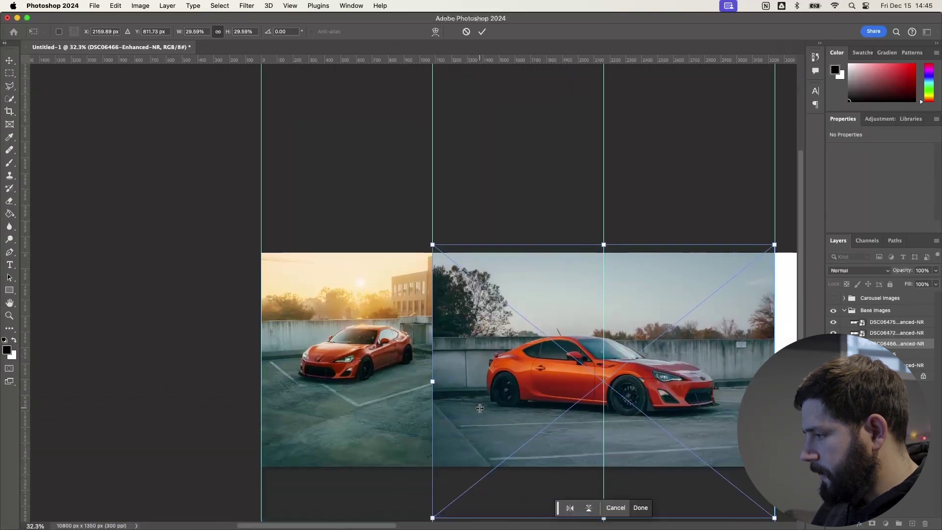
scroll(522, 362, right, 3)
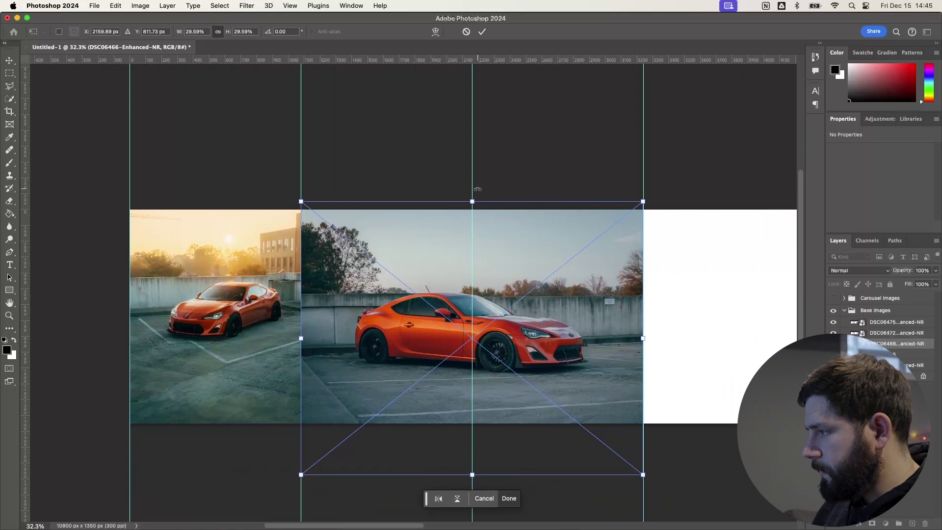
click(481, 32)
scroll(470, 368, right, 3)
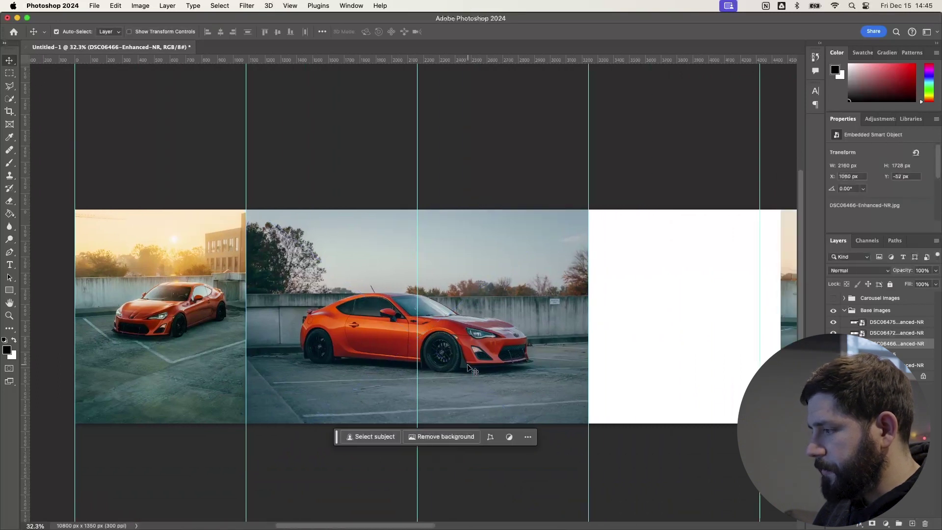
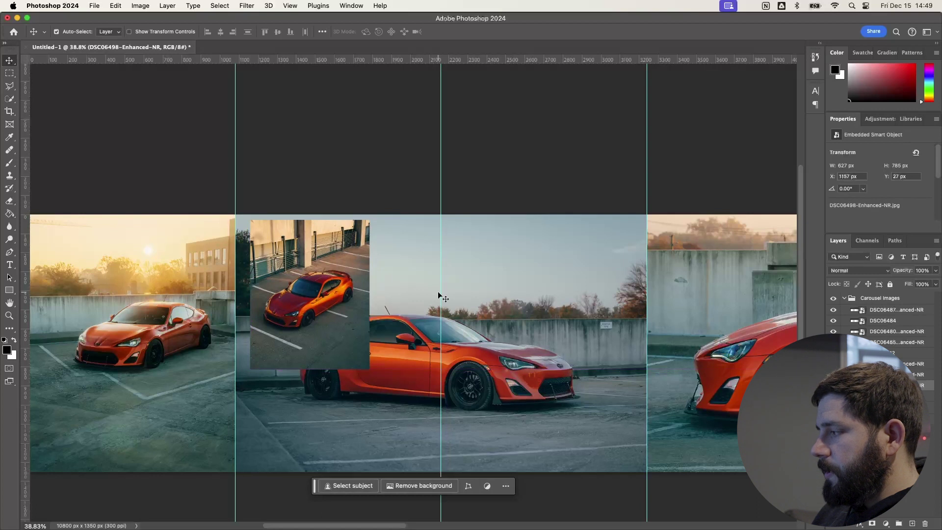
Step: Move the DSC06489 front-view car photo back along the canvas to about the third column
scroll(437, 291, right, 5)
scroll(437, 291, down, 3)
scroll(437, 292, right, 5)
drag(734, 307, 165, 299)
scroll(167, 298, left, 3)
scroll(165, 298, left, 5)
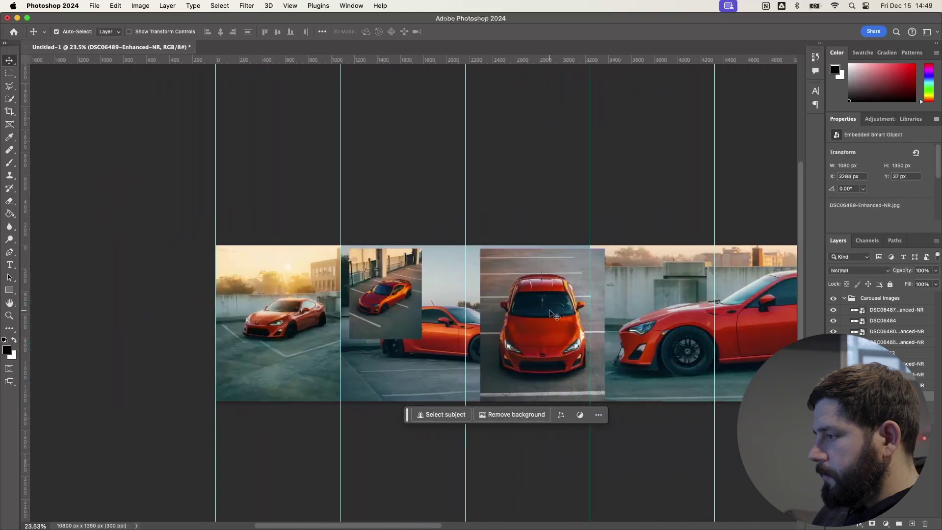
Step: Shift the DSC06489 photo over the guide between the second and third columns and scale it to 10.75%
key(super+t)
drag(554, 316, 455, 316)
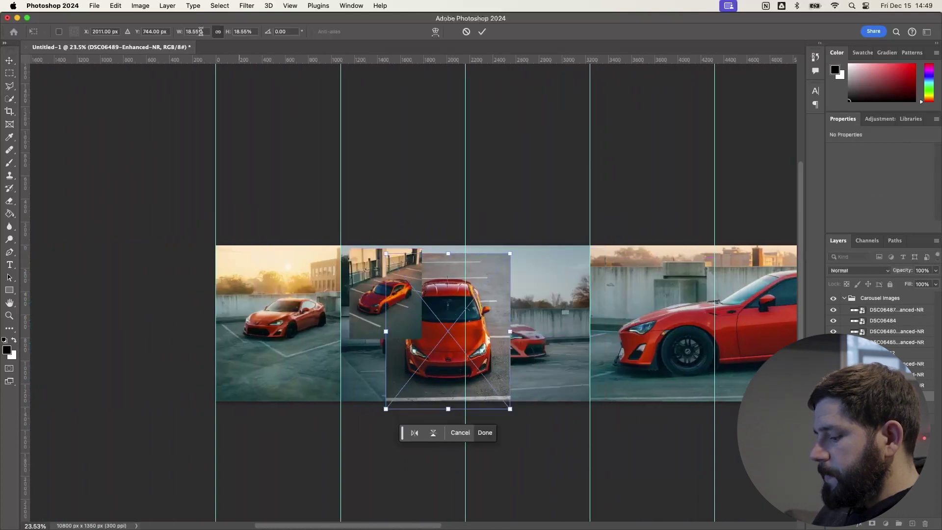
click(191, 32)
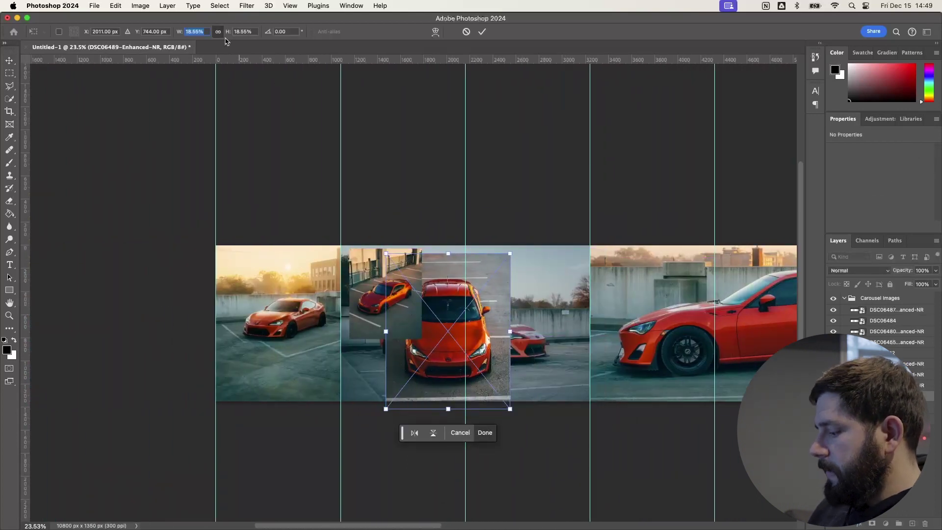
text(10.75)
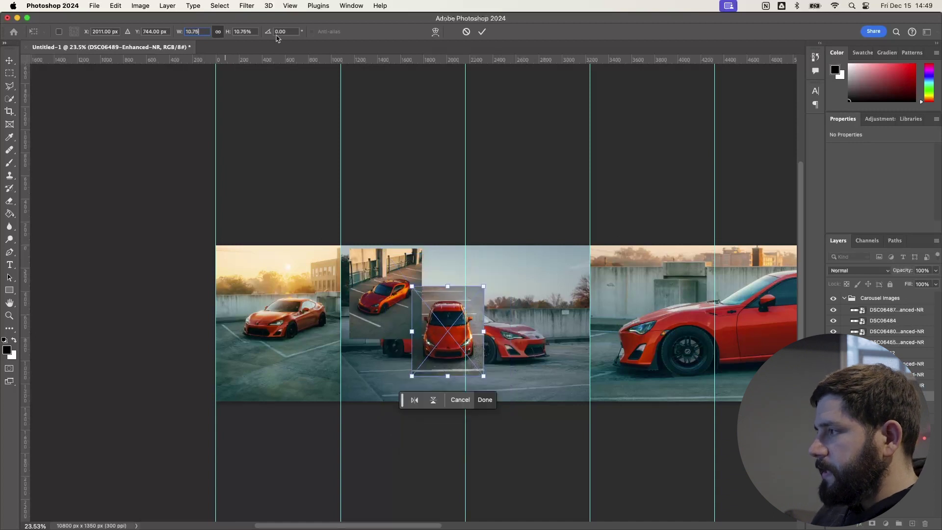
click(482, 32)
Step: Place the DSC06489 photo at X 1471, Y 551 px, overlapping the DSC06498 photo's lower corner, and bring it in front of that photo
scroll(421, 248, up, 4)
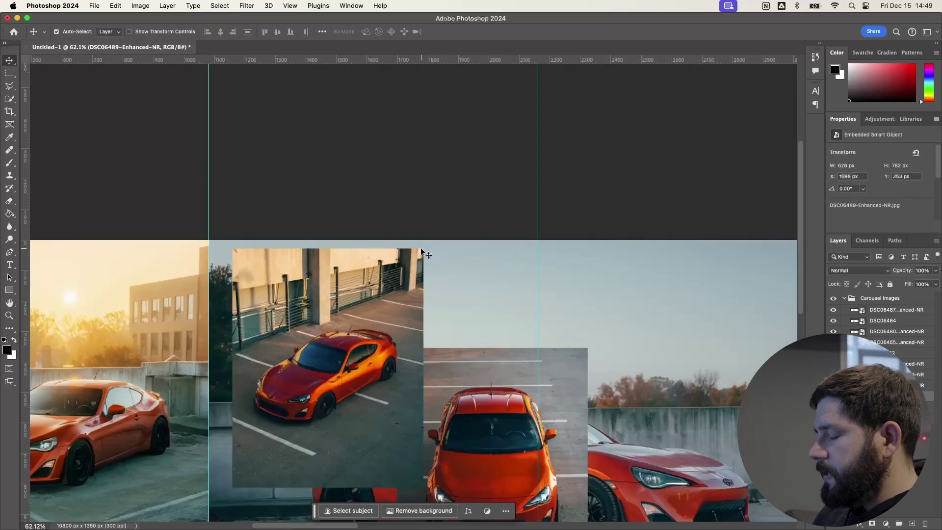
scroll(454, 304, down, 4)
drag(484, 271, 413, 331)
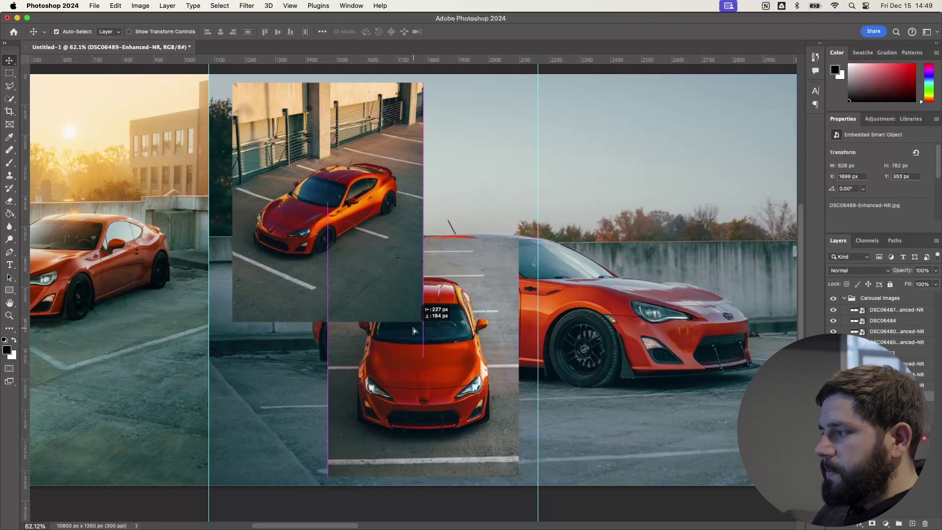
drag(413, 329, 414, 334)
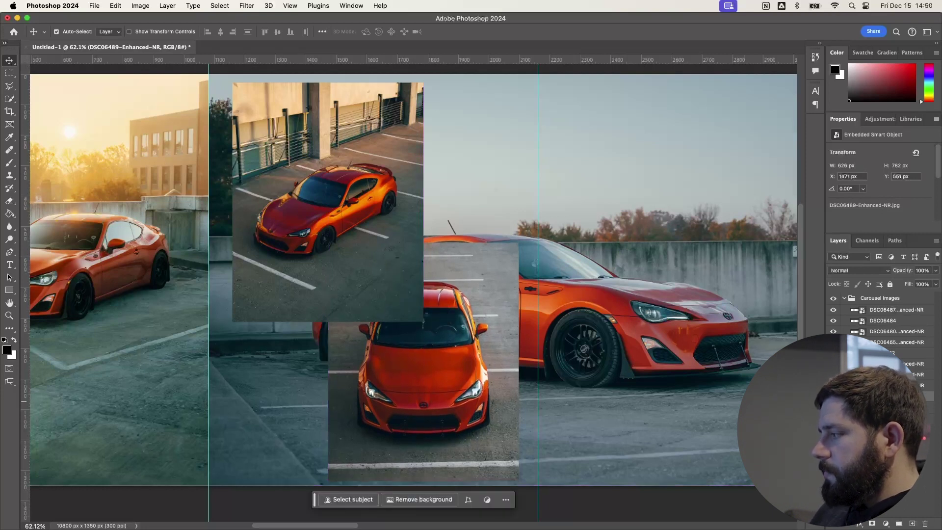
key(super+])
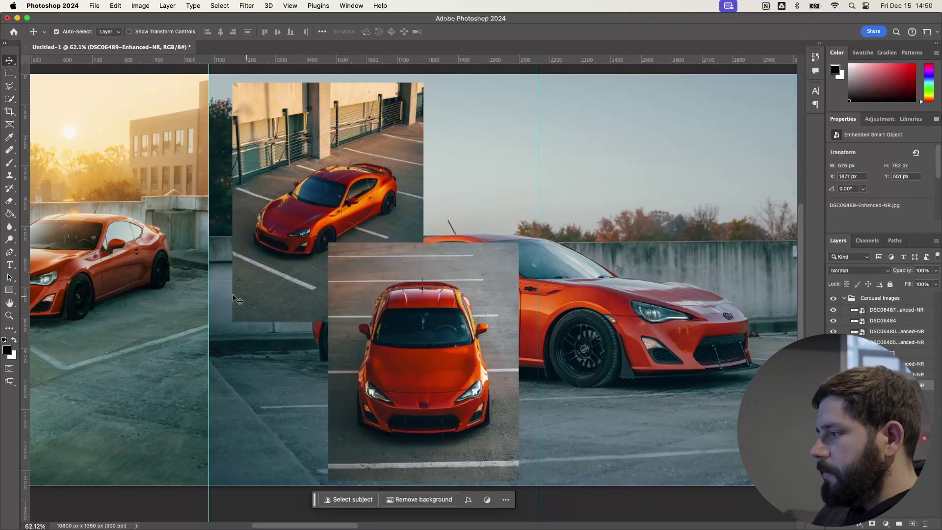
Step: Move the DSC06487 and DSC06484 headlight close-ups back from the canvas's far end to around the third and fourth columns
scroll(303, 290, down, 6)
scroll(303, 294, right, 10)
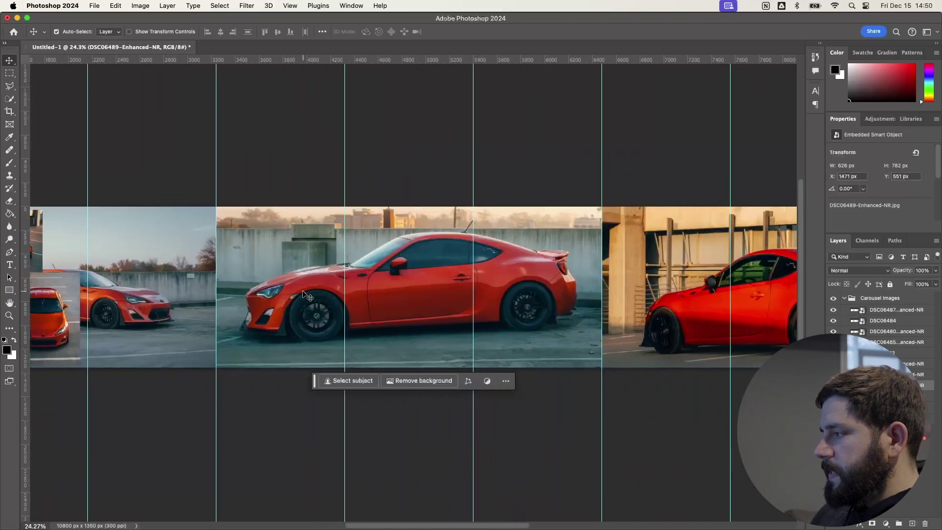
drag(309, 287, 105, 287)
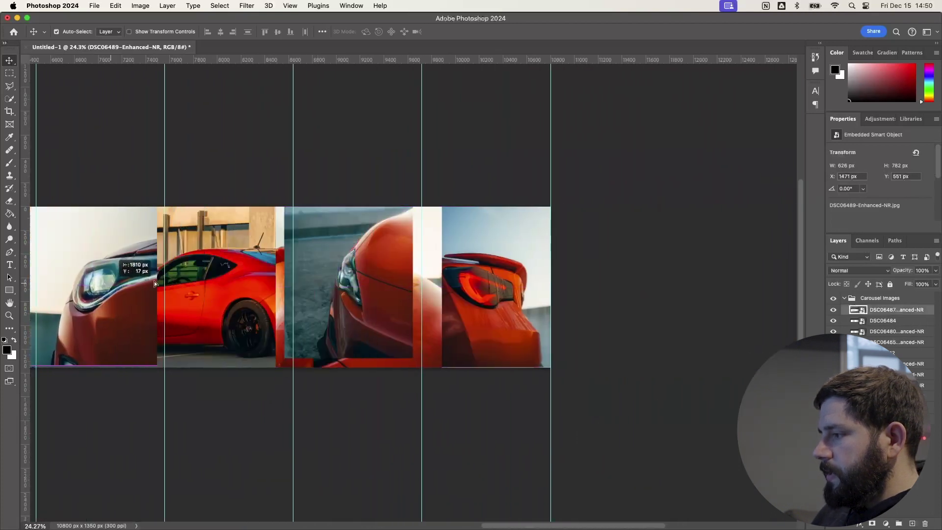
drag(344, 278, 133, 292)
scroll(133, 292, left, 3)
scroll(133, 292, left, 6)
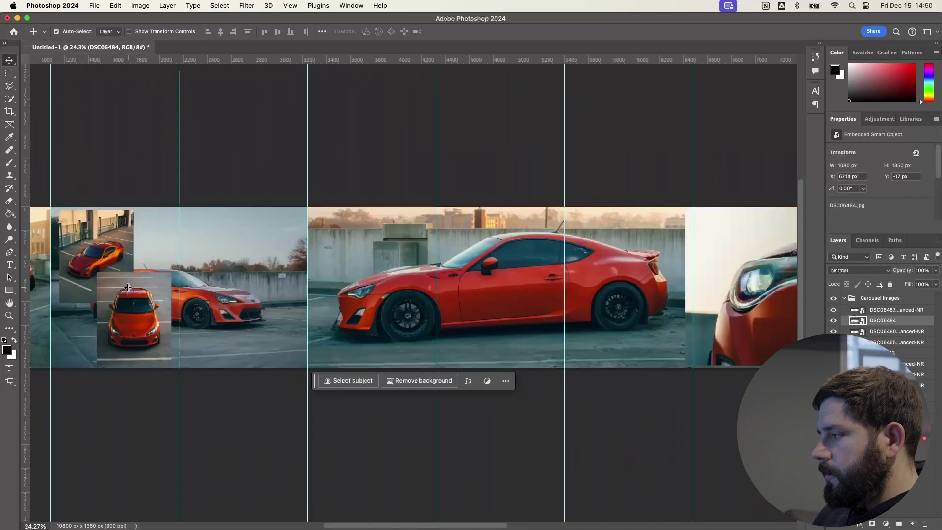
drag(707, 269, 319, 278)
drag(750, 255, 204, 271)
Step: Scale the DSC06484 and DSC06487 headlight photos to 10.75% each
key(super+t)
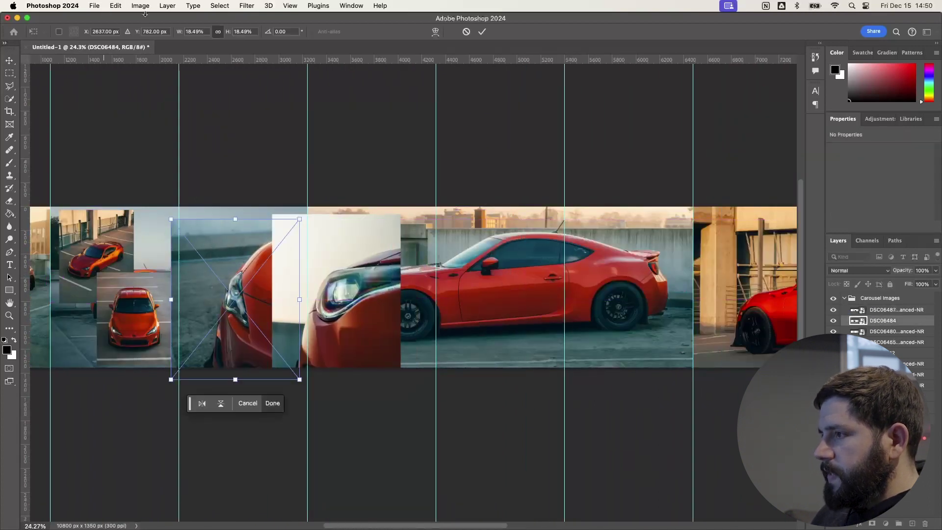
text(10.75)
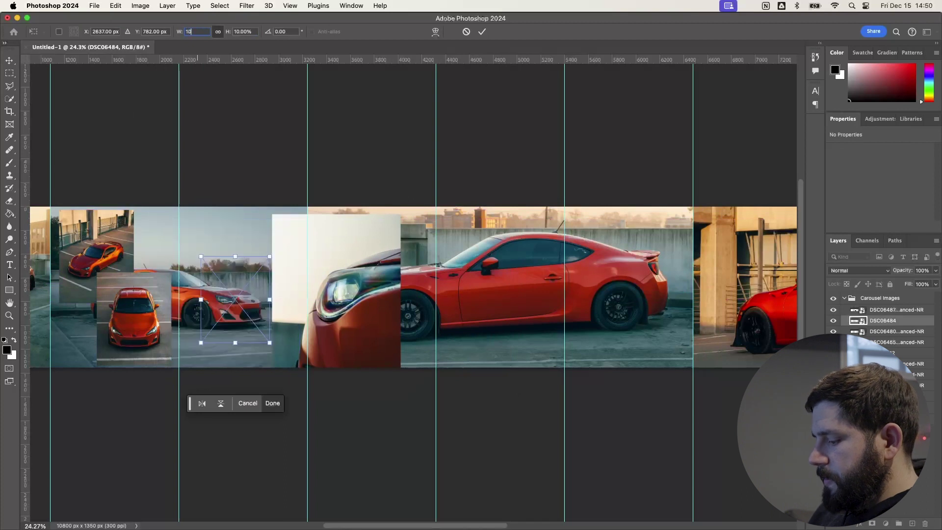
click(482, 31)
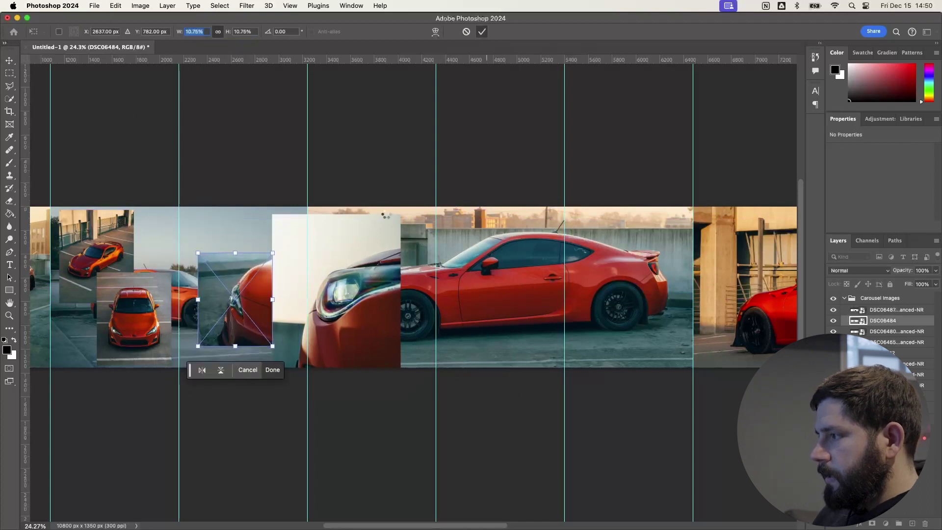
click(347, 251)
key(super+t)
click(192, 32)
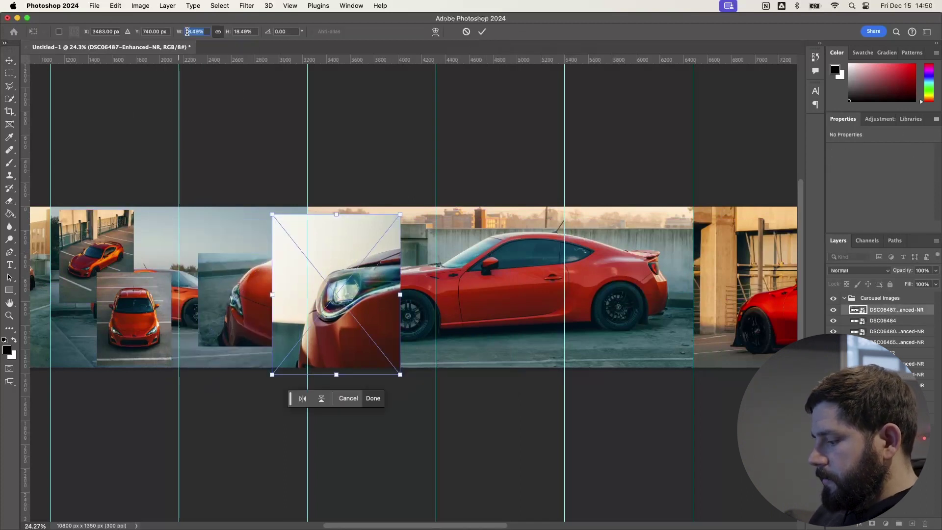
text(10.75)
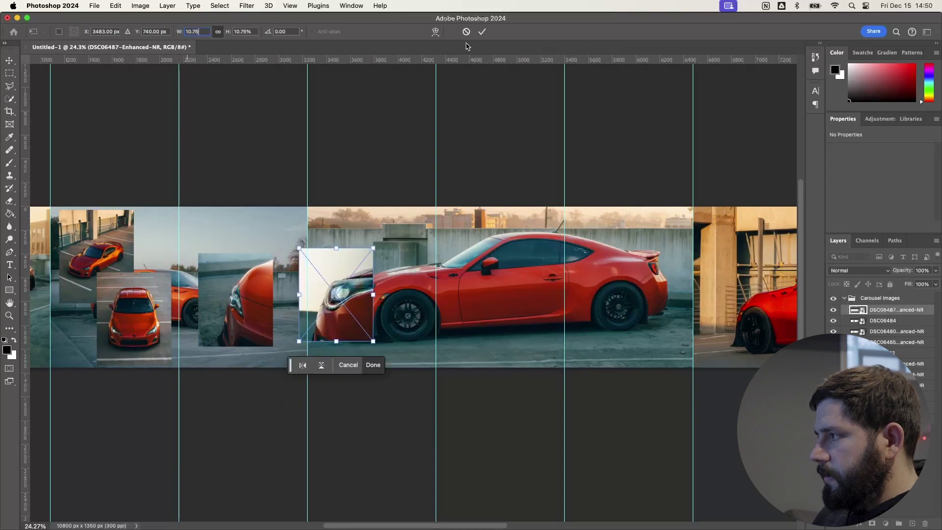
click(482, 31)
Step: Arrange the headlight pair in the third column, with DSC06484 at X 2208, Y 551 px and DSC06487 overlapping it at X 2522, Y 27 px
scroll(185, 165, up, 5)
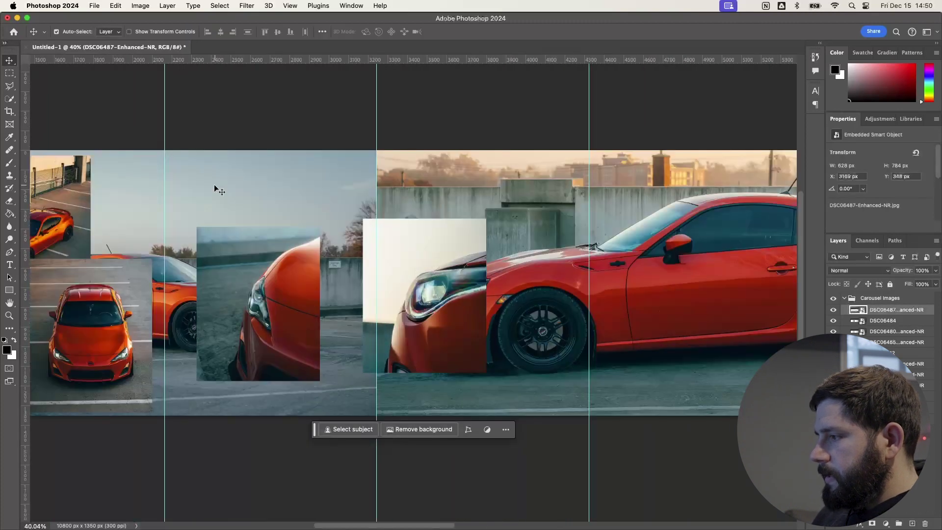
scroll(219, 185, left, 5)
drag(390, 274, 364, 305)
drag(585, 288, 455, 234)
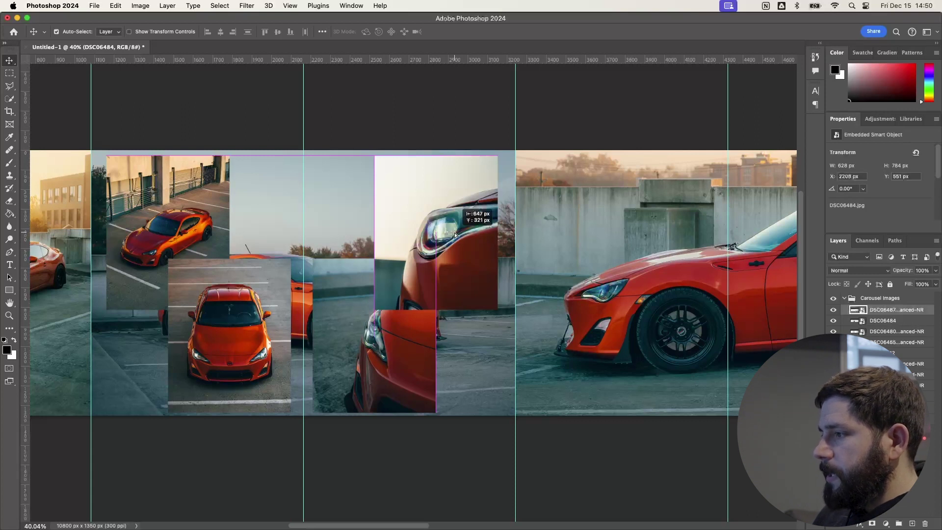
drag(456, 235, 455, 235)
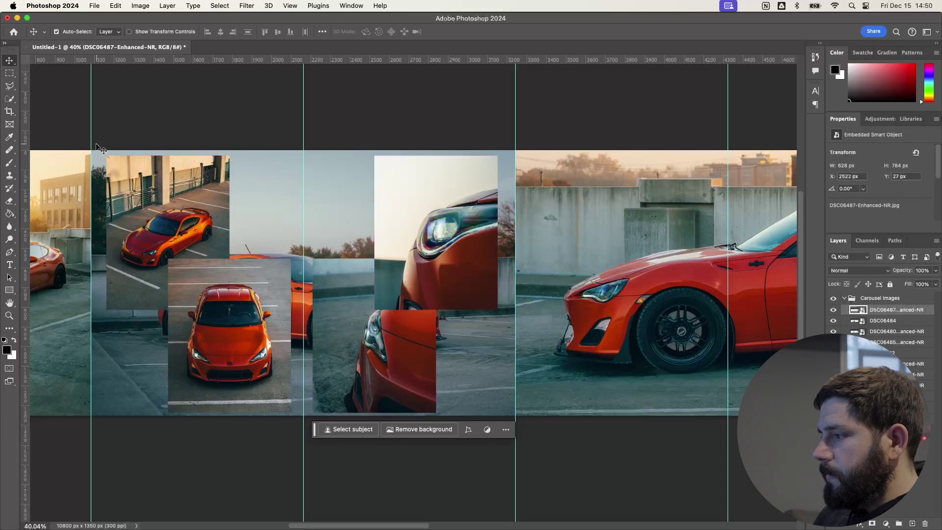
scroll(306, 245, left, 5)
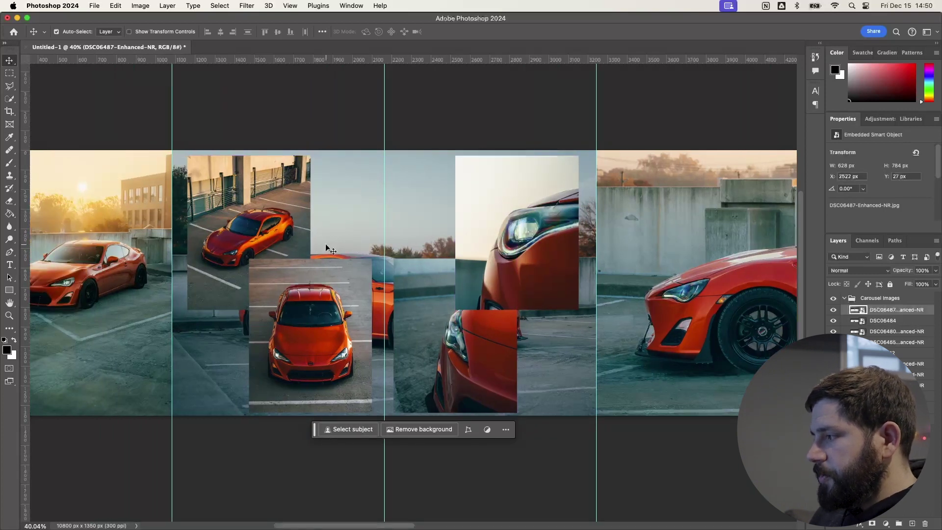
click(430, 307)
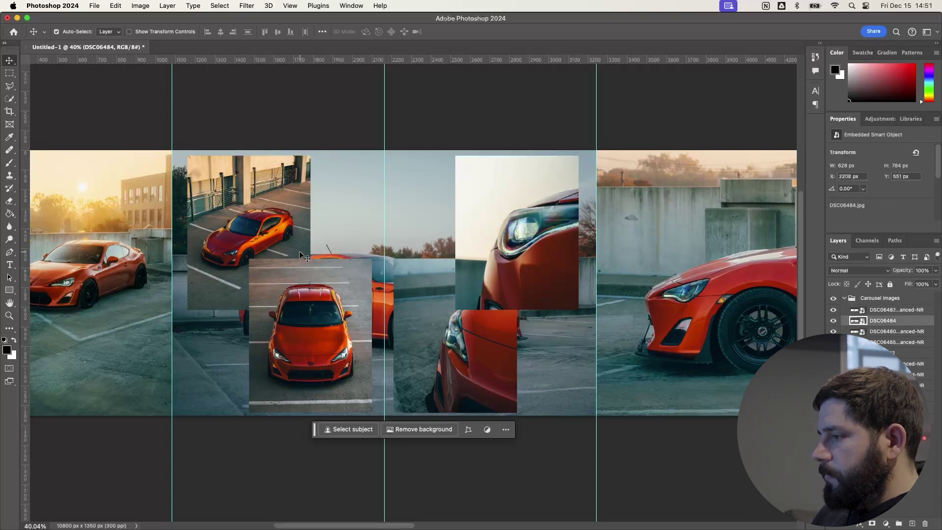
click(241, 263)
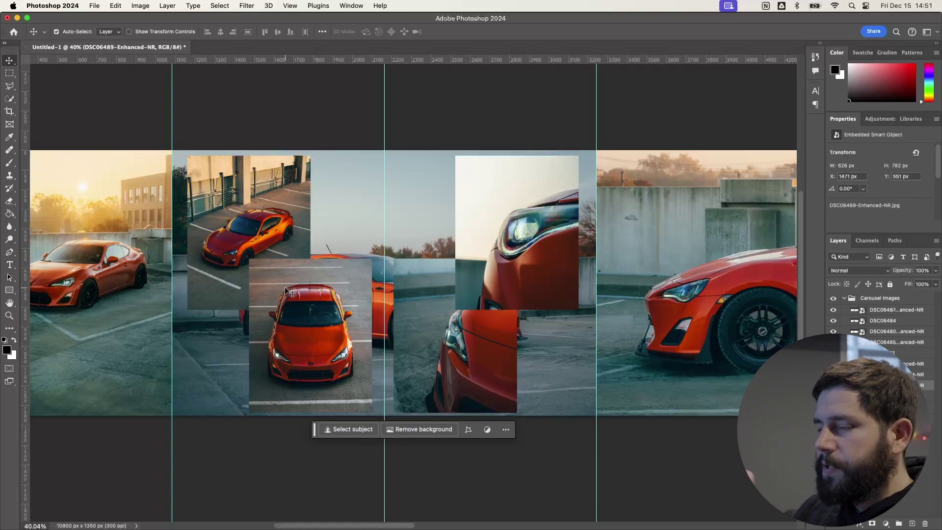
Step: Move the DSC06480 window close-up onto the fourth column, centred in the column and on the canvas height
scroll(417, 272, right, 5)
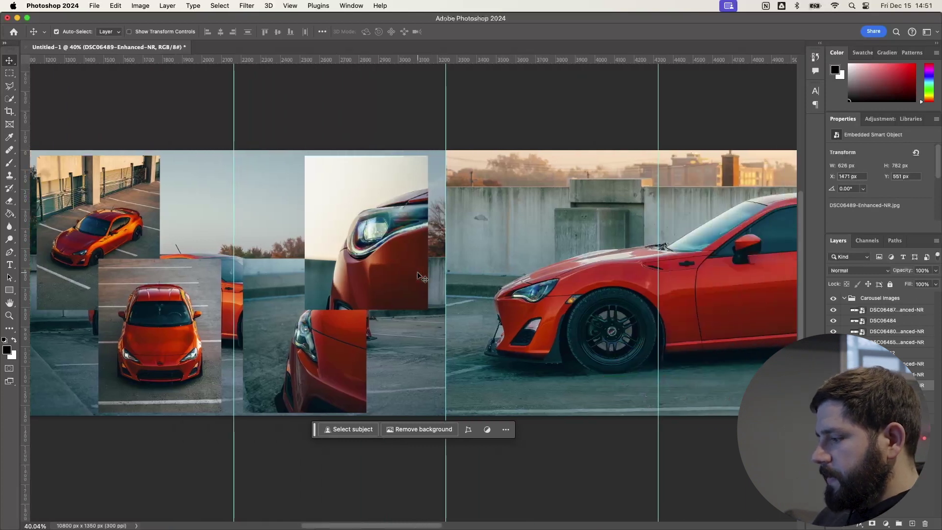
scroll(417, 272, down, 5)
scroll(419, 276, right, 2)
drag(602, 276, 241, 274)
scroll(241, 274, up, 4)
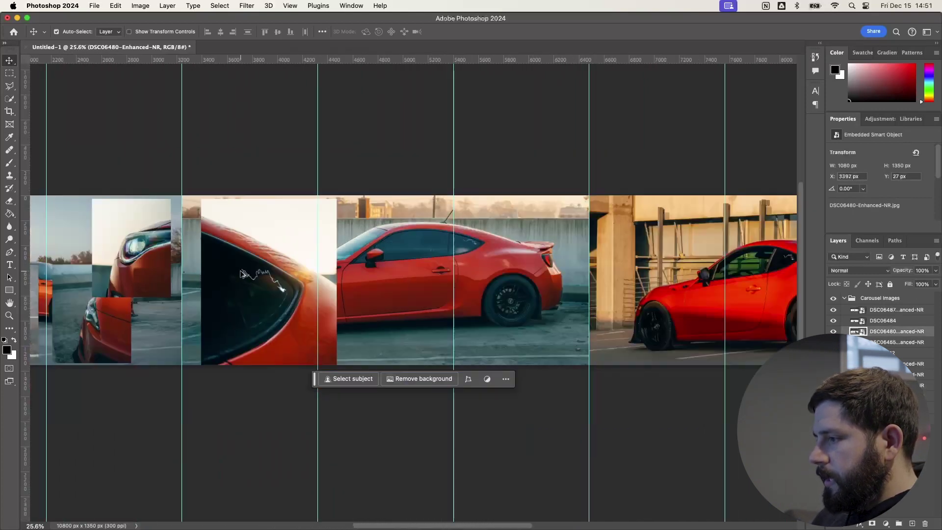
drag(322, 271, 303, 270)
Step: Scale the DSC06480 photo to 12% and align it at X 3433, Y 237 px in the fourth column
key(ctrl+t)
double_click(188, 31)
text(12)
key(Return)
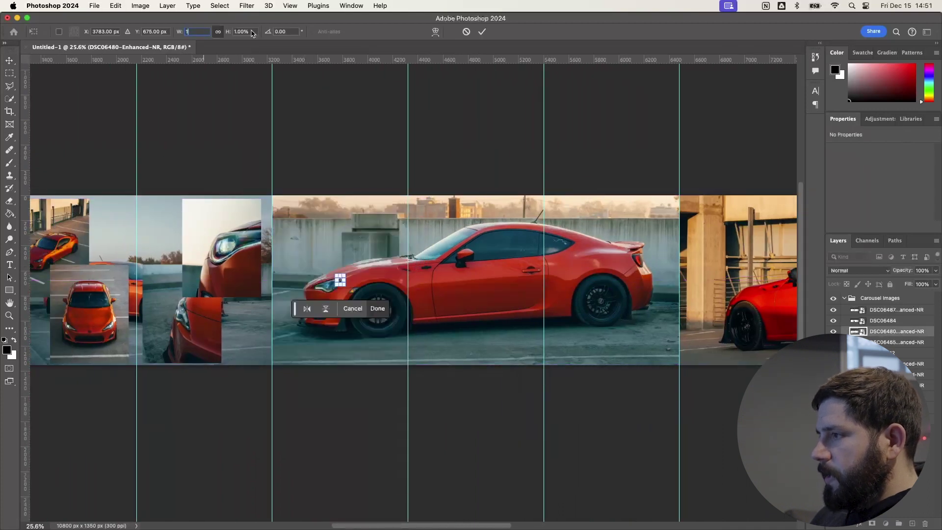
key(Return)
scroll(333, 252, left, 2)
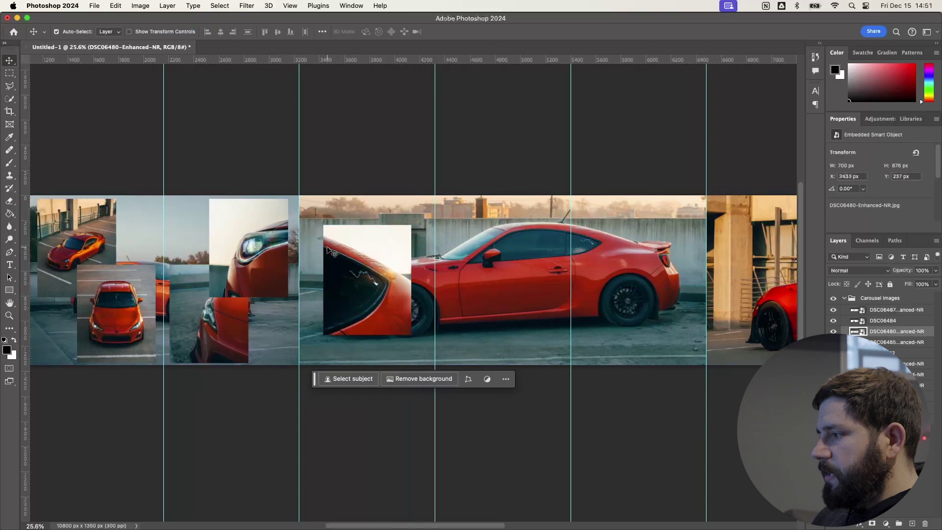
scroll(239, 242, up, 3)
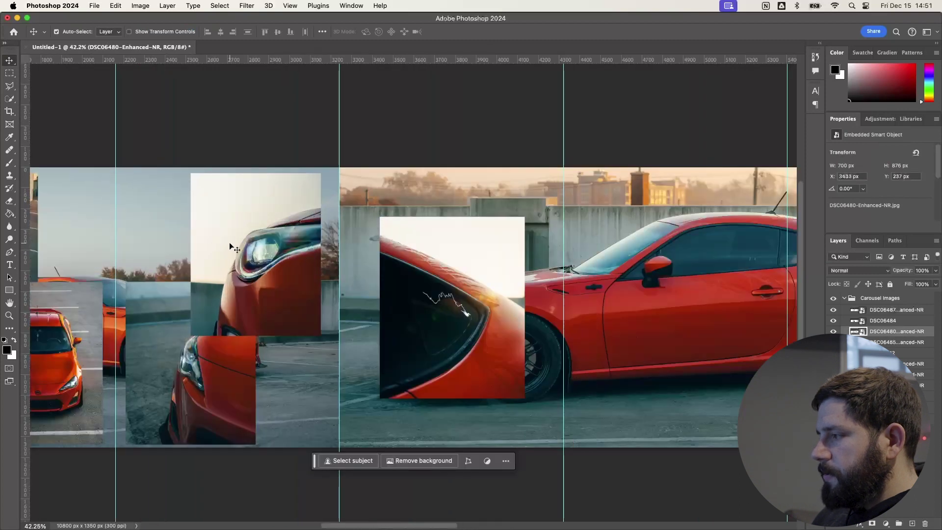
mouse_move(458, 288)
mouse_down()
mouse_move(446, 287)
mouse_move(454, 288)
mouse_up()
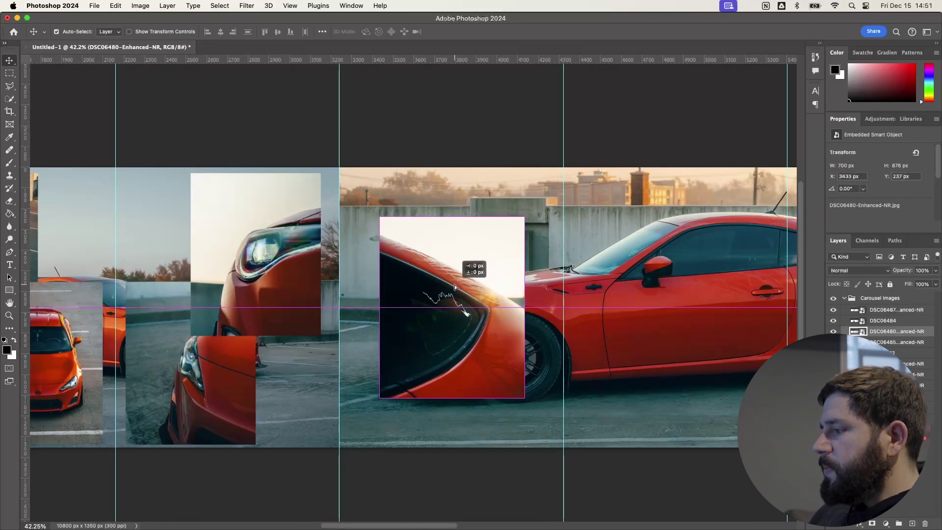
drag(455, 288, 454, 287)
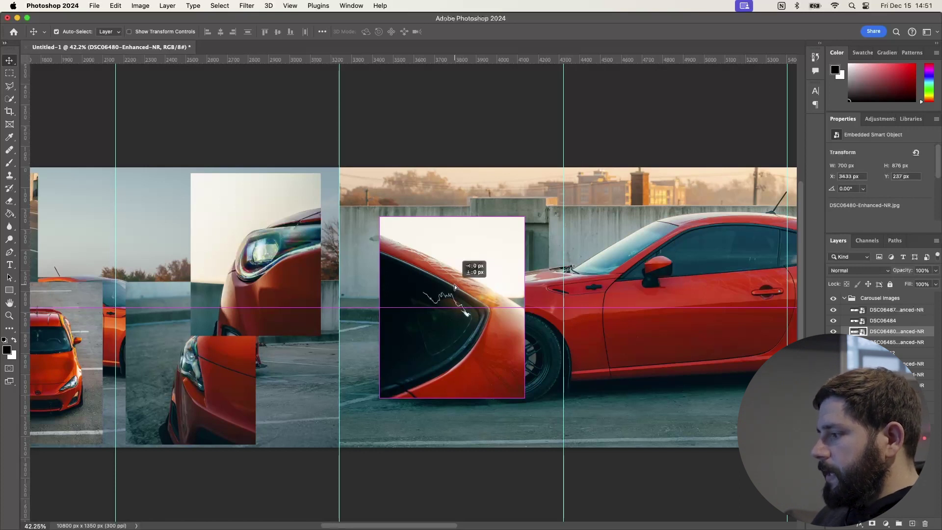
drag(454, 287, 454, 287)
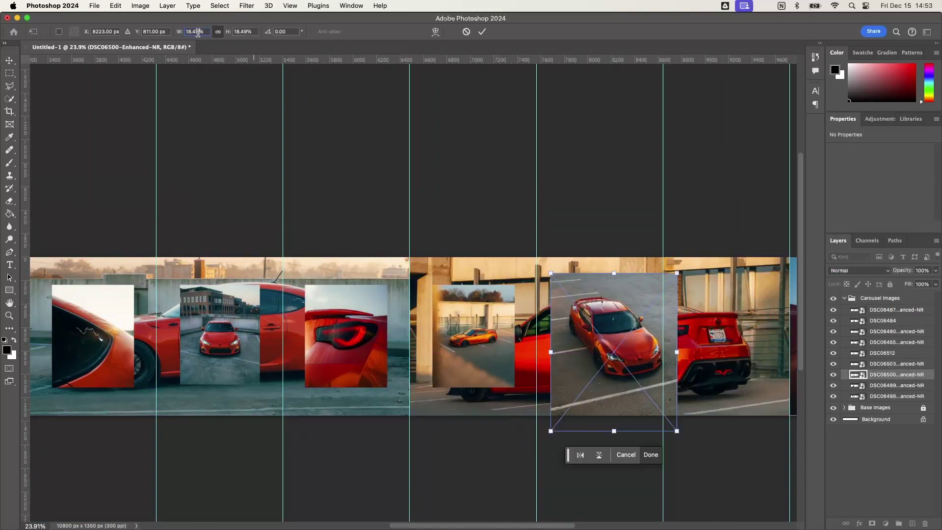
Step: Scale the DSC06500 photo to match the neighbouring small photos and place it in the middle of the eighth column
drag(452, 326, 466, 342)
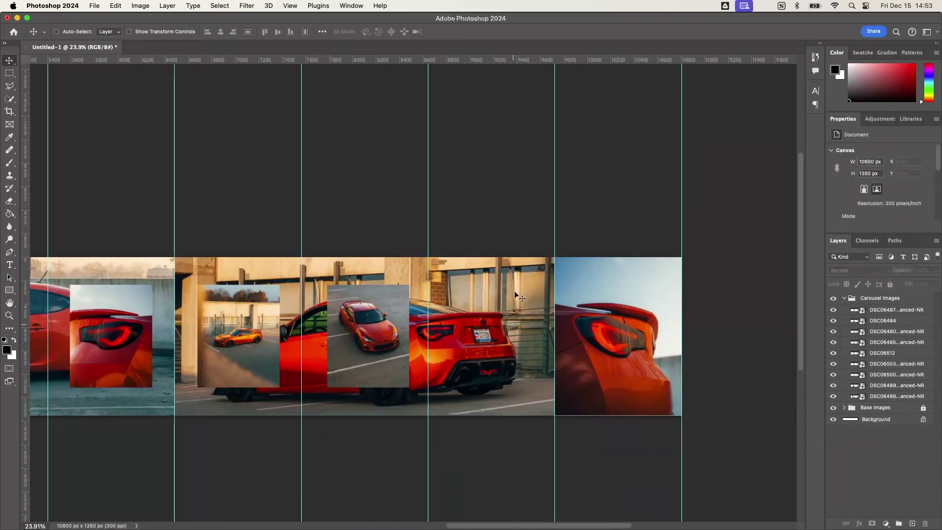
key(ctrl+t)
key(Return)
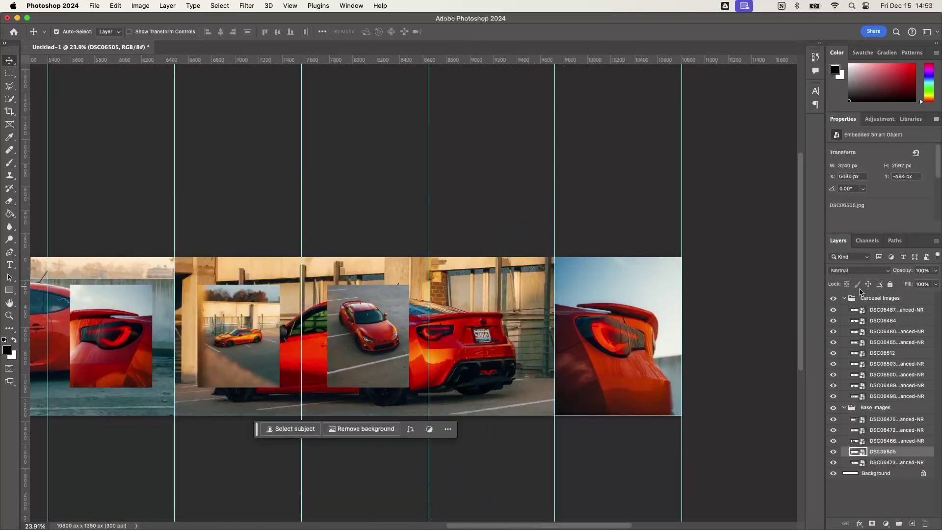
Step: Move the DSC06447 photo into the Carousel Images group, scaled to 12% and positioned at X 8827, Y 237 px in the ninth column
key(ctrl+t)
key(Return)
scroll(536, 304, up, 5)
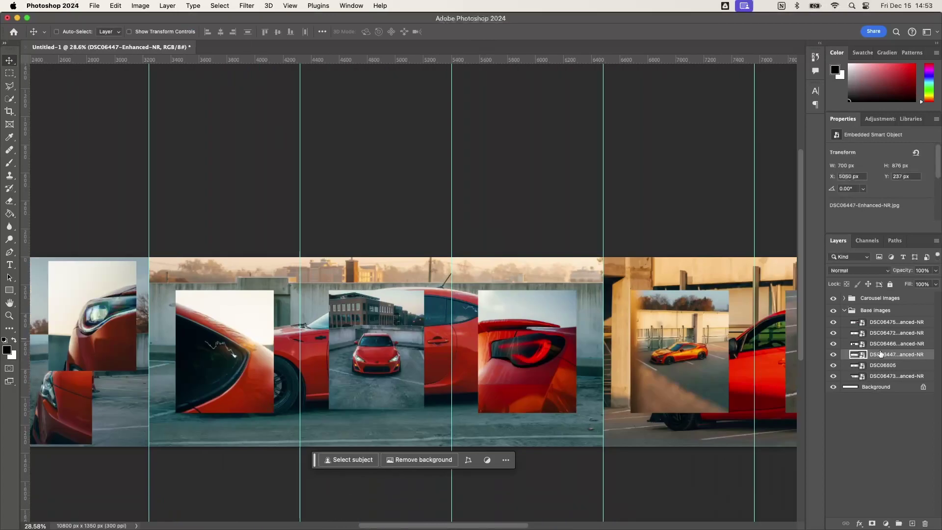
click(880, 298)
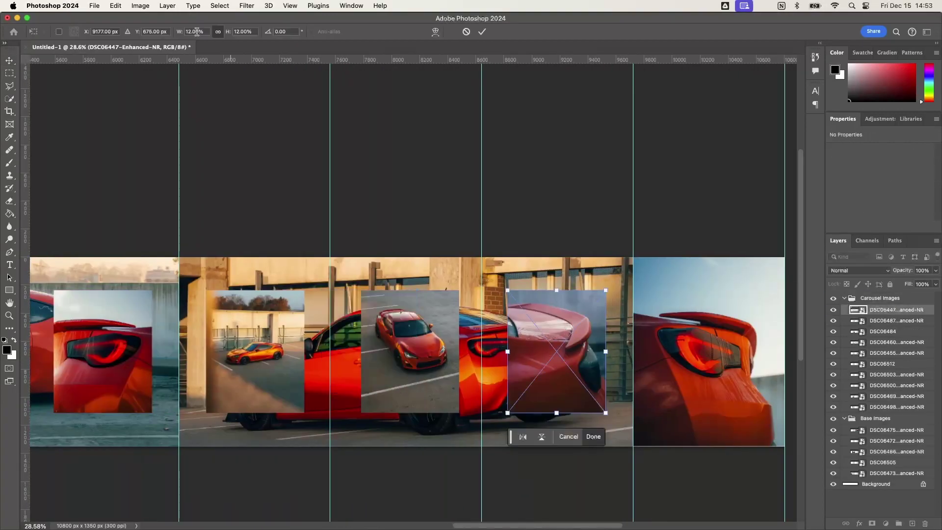
key(Return)
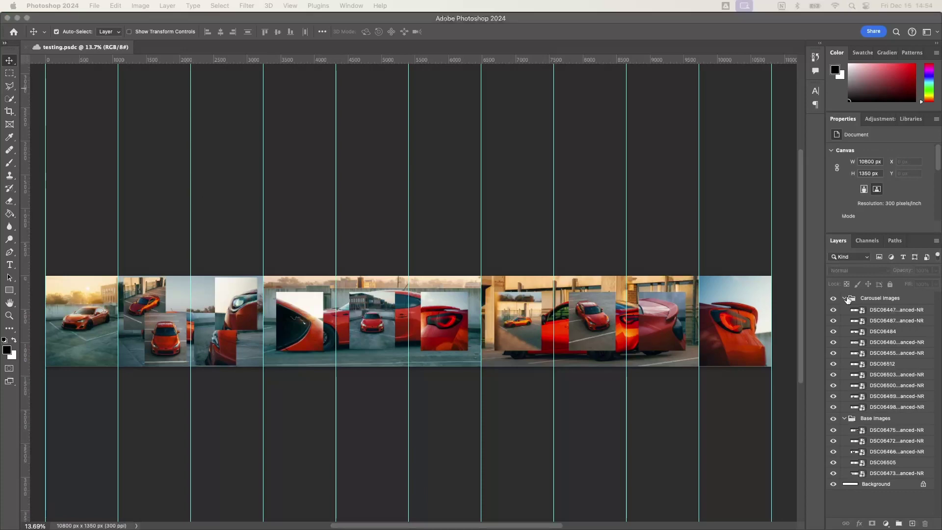
Step: Add a black drop shadow to the DSC06484 layer with 100% opacity, 90° angle, distance 23 px, spread 25% and size 35 px
click(847, 299)
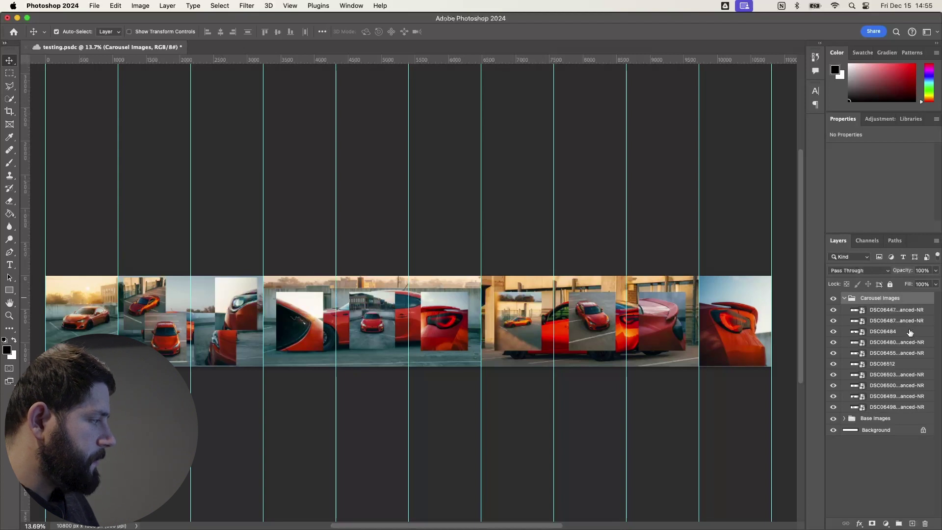
double_click(910, 332)
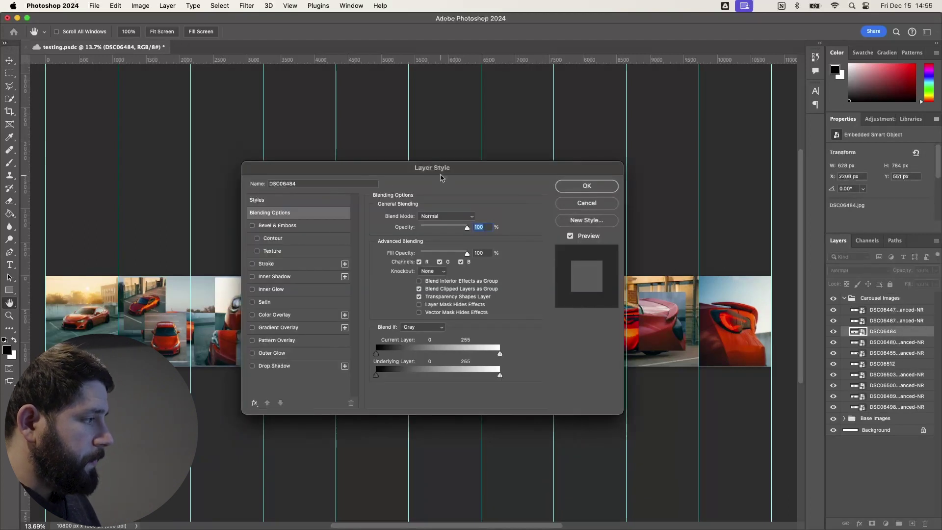
click(263, 368)
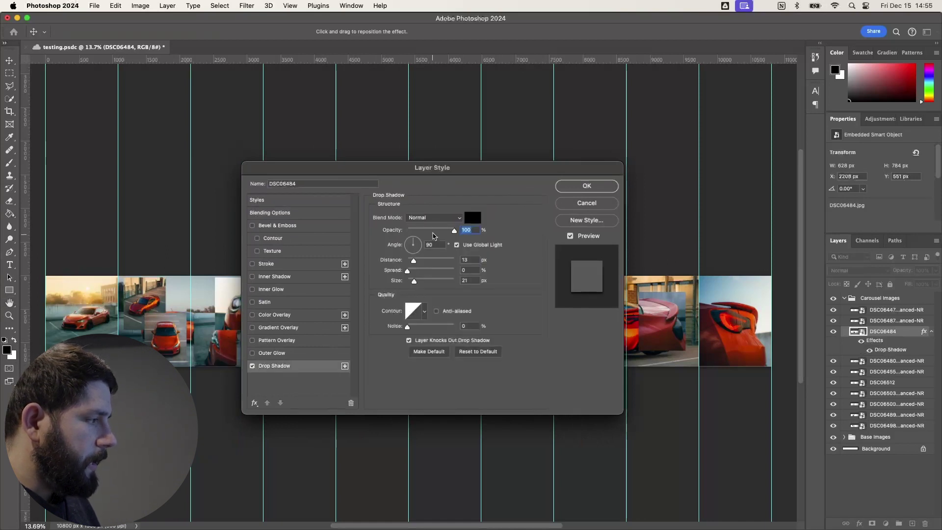
mouse_move(428, 170)
mouse_down()
mouse_move(491, 164)
mouse_move(446, 167)
mouse_up()
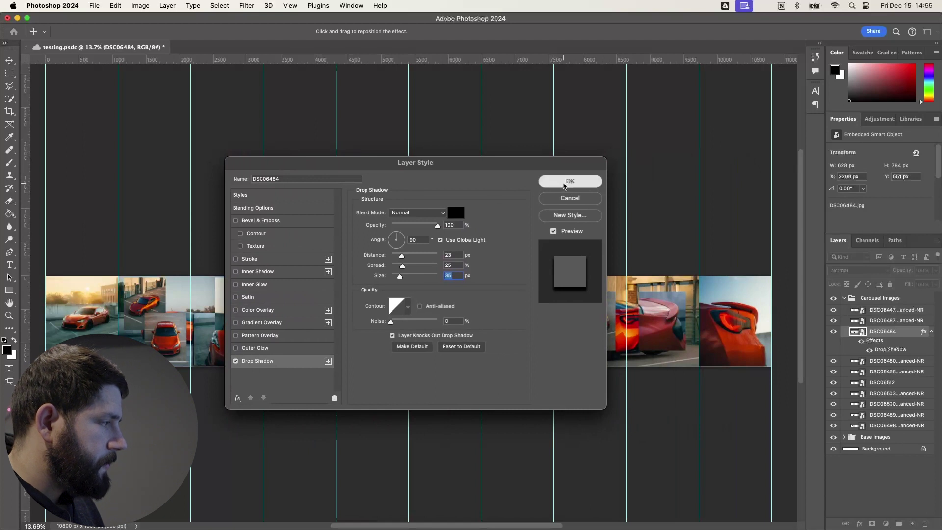
click(555, 185)
Step: Copy the layer style of the DSC06484 photo
scroll(195, 342, up, 3)
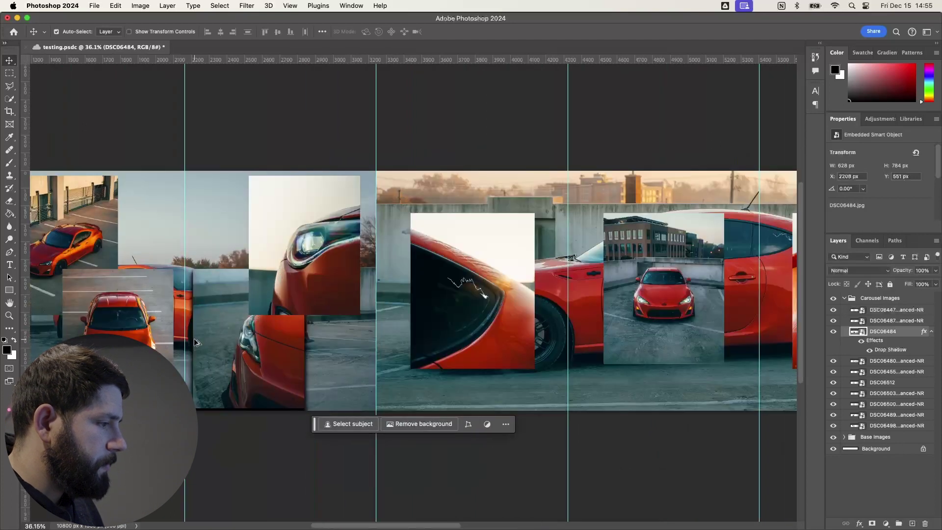
scroll(194, 342, left, 3)
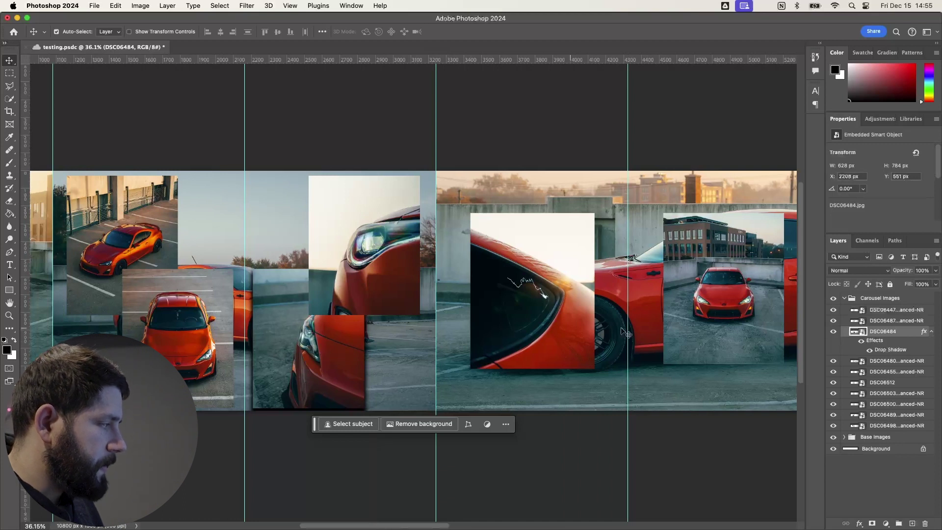
right_click(903, 334)
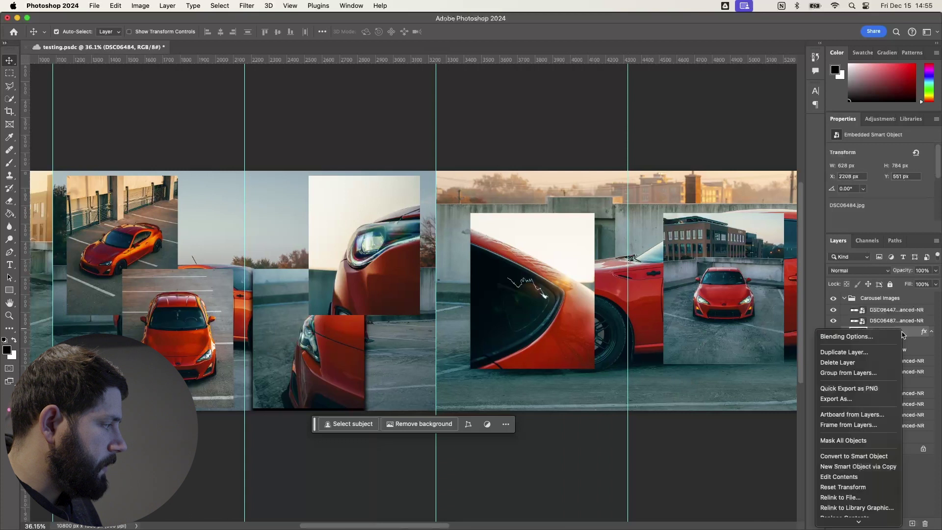
scroll(859, 383, down, 5)
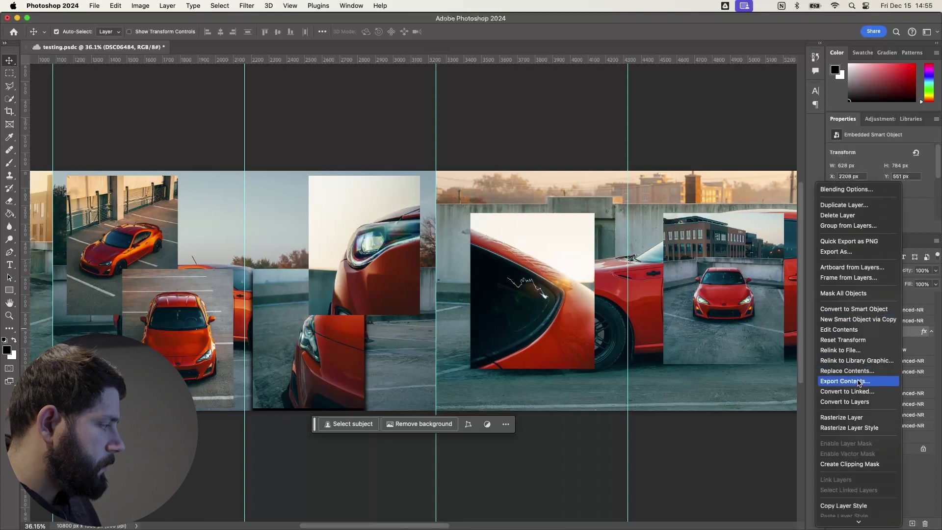
scroll(858, 383, down, 3)
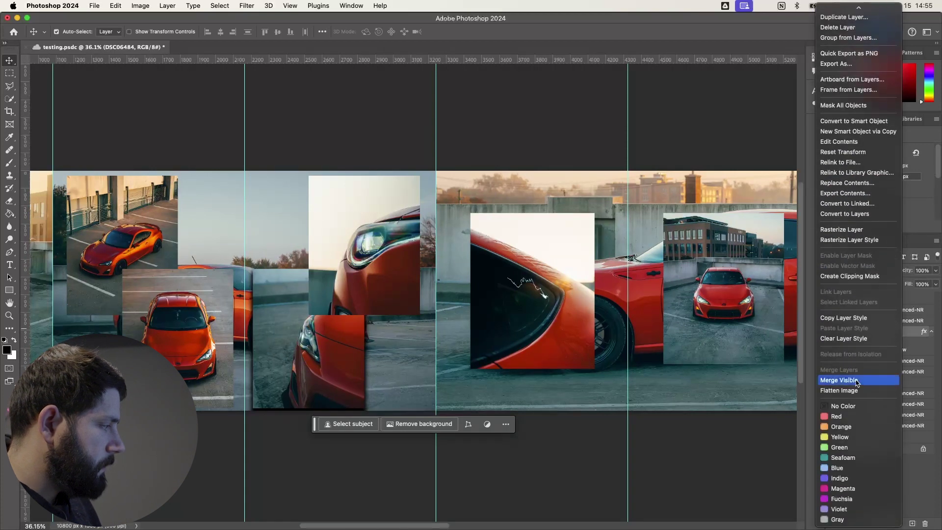
click(843, 319)
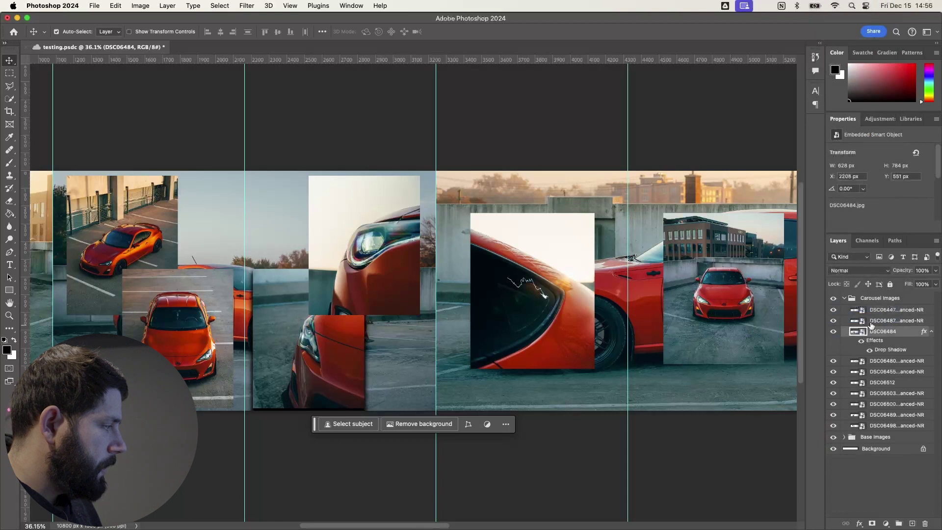
Step: Paste the copied drop shadow style onto all the other photo layers in the Carousel Images group and check the result along the canvas
click(896, 311)
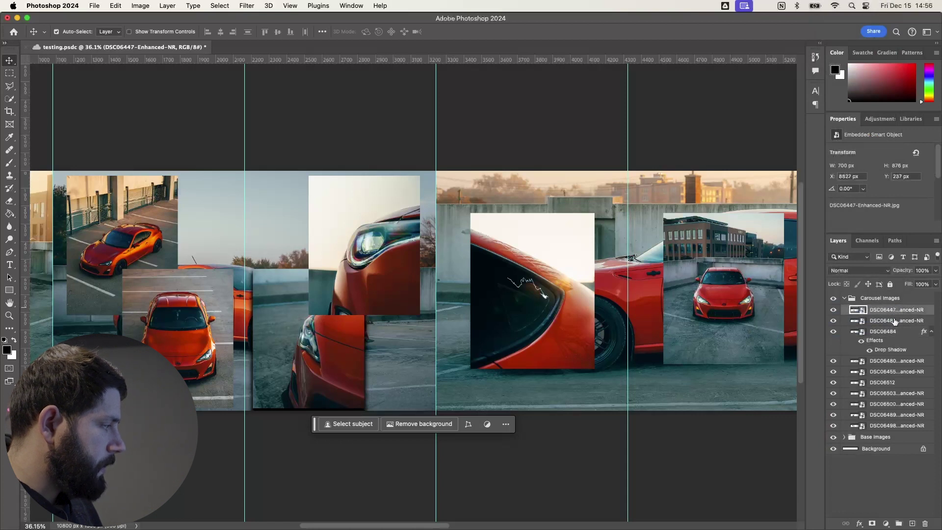
click(895, 322)
scroll(547, 285, down, 5)
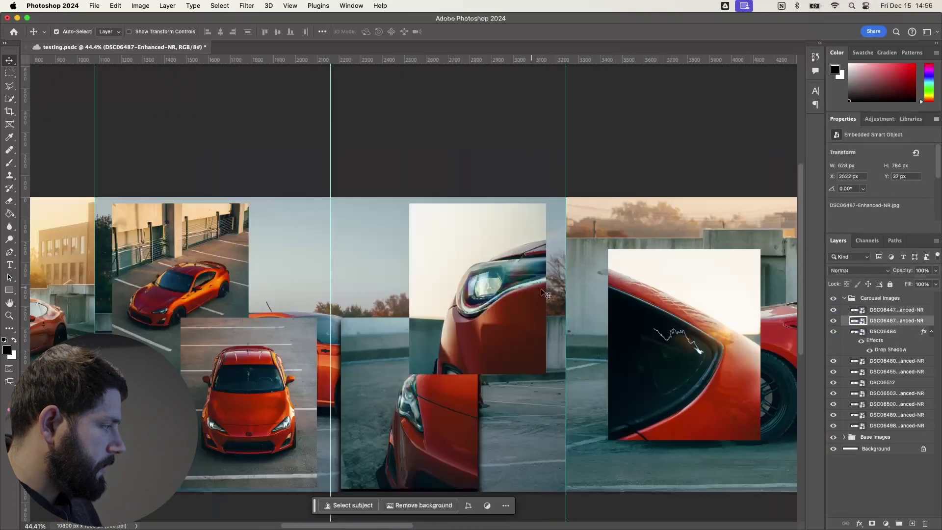
right_click(926, 322)
scroll(865, 349, down, 5)
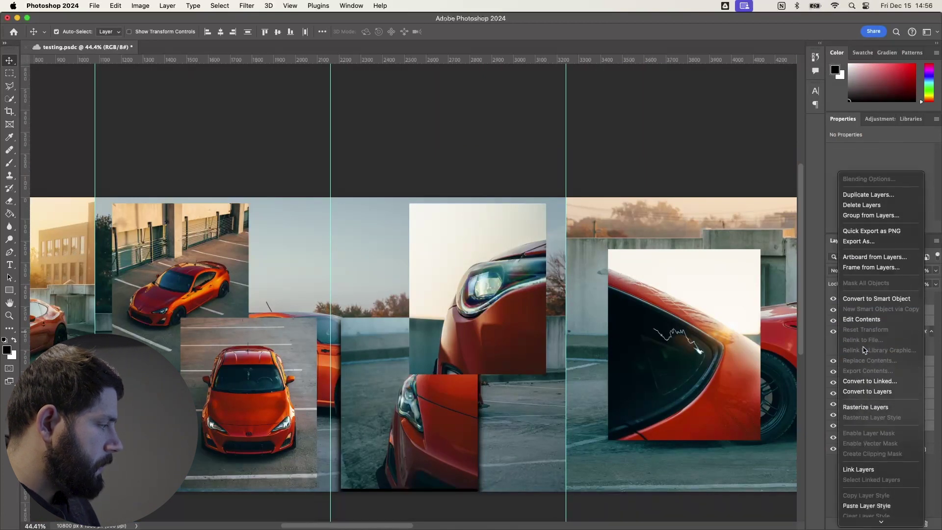
click(864, 328)
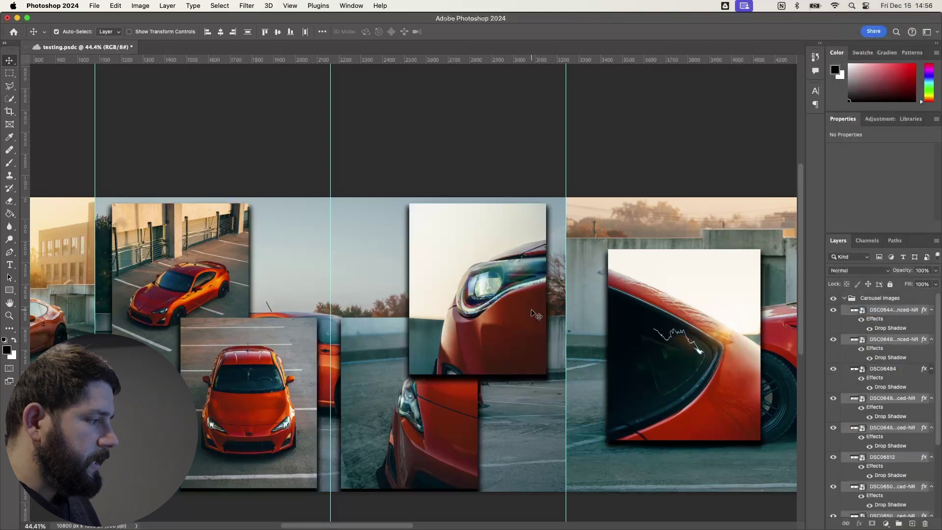
scroll(535, 314, down, 3)
scroll(535, 314, left, 1)
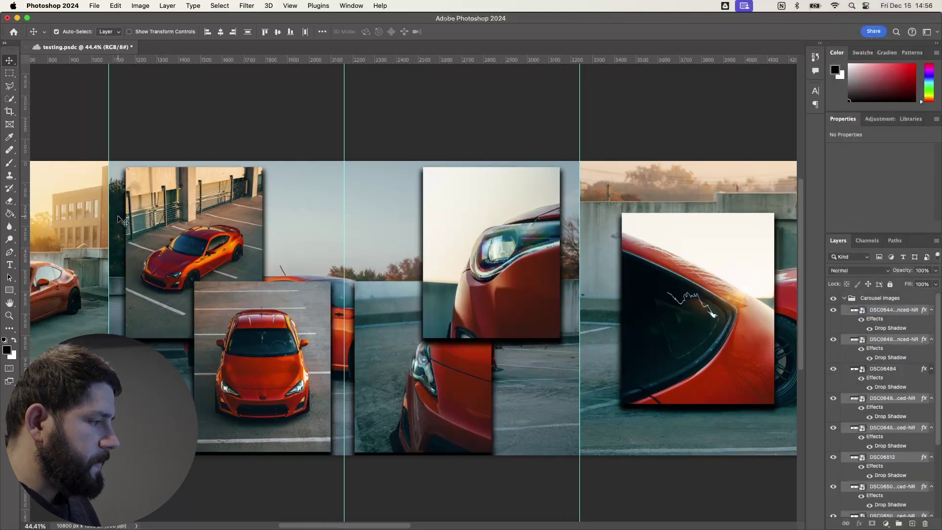
scroll(181, 275, right, 3)
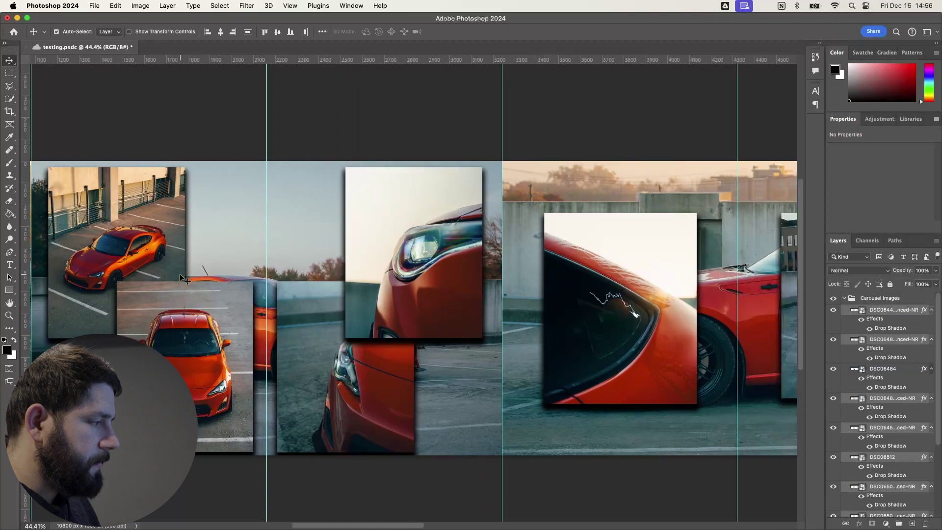
scroll(184, 279, right, 6)
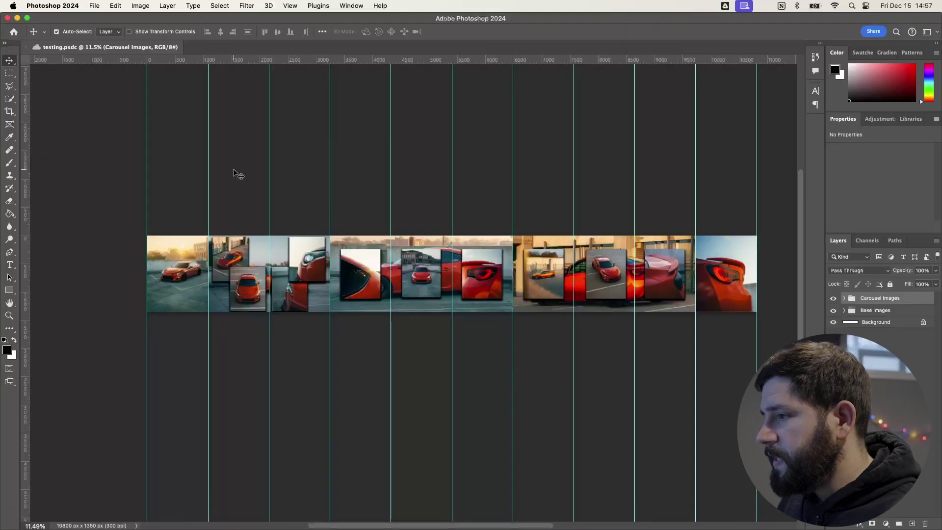
Step: Slice the carousel canvas along its column guides with the Slice tool and review the slice boundaries
click(9, 112)
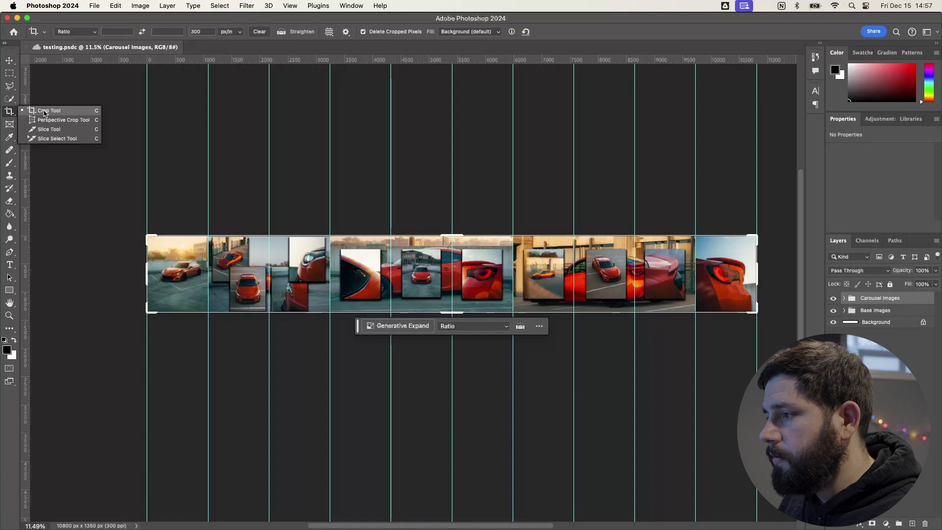
click(49, 129)
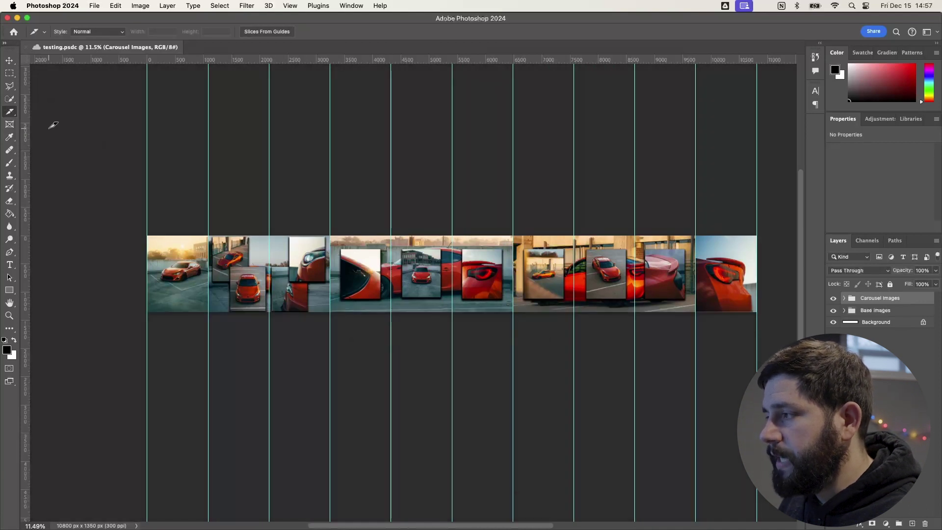
click(262, 32)
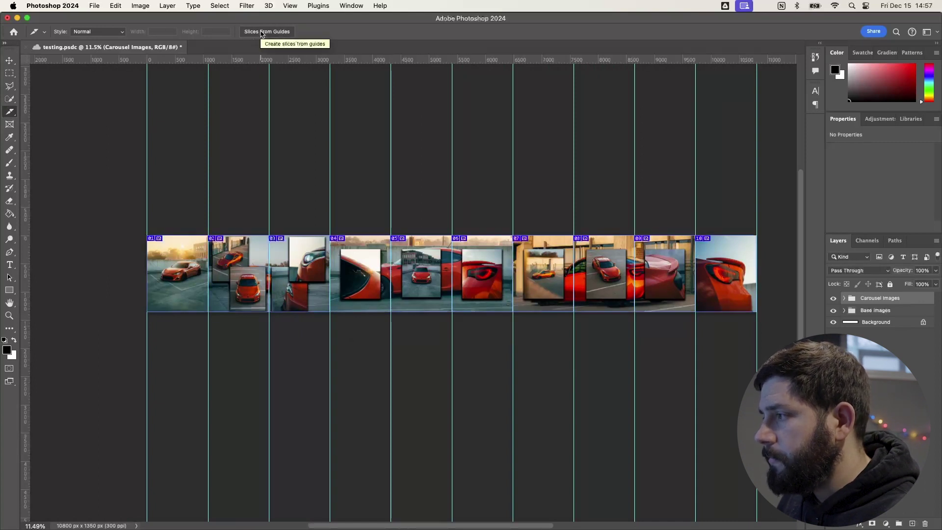
scroll(162, 221, up, 5)
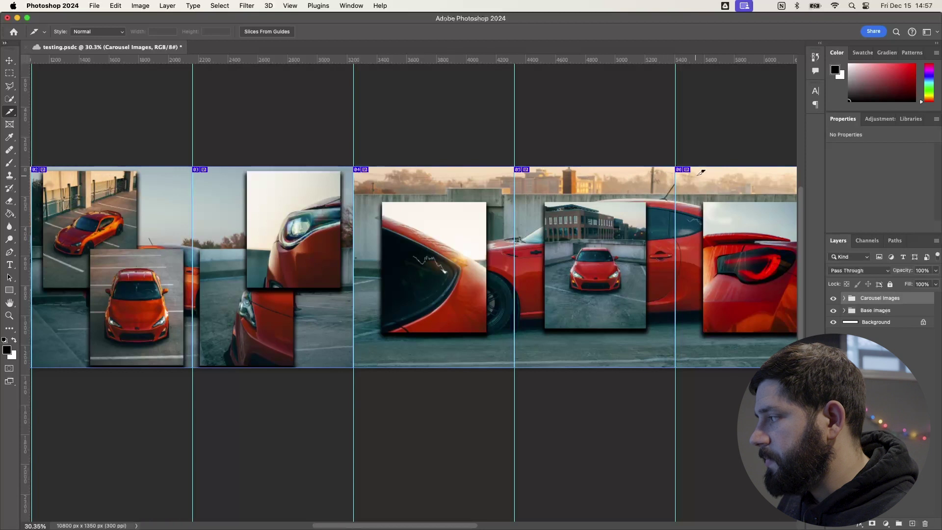
scroll(220, 181, left, 5)
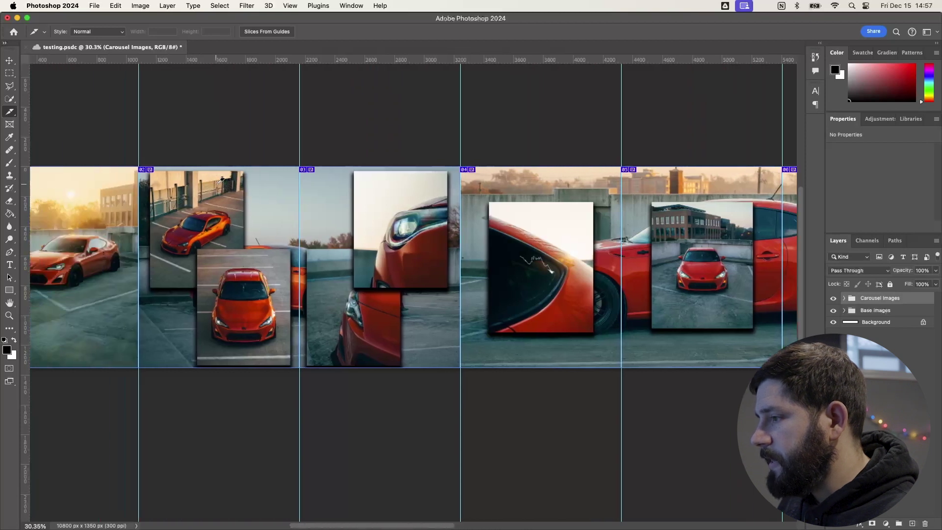
scroll(220, 181, right, 1)
scroll(220, 181, right, 15)
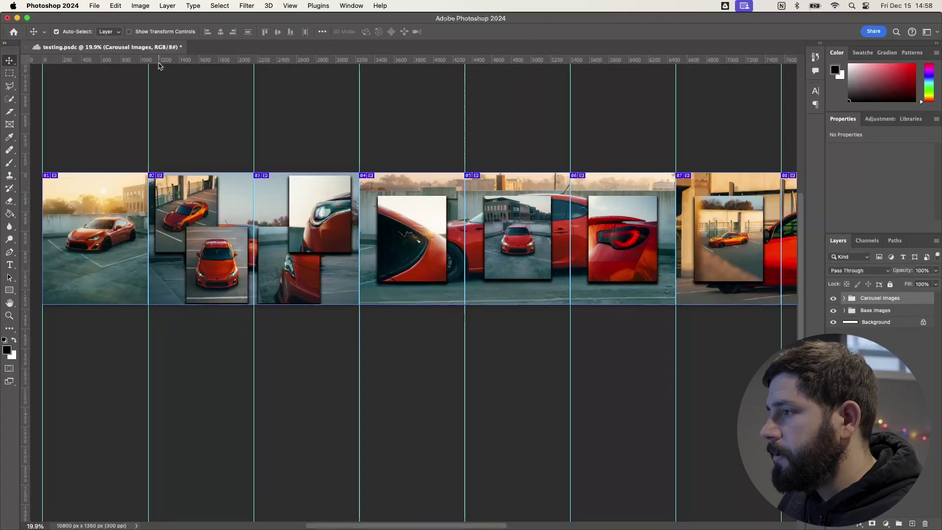
Step: Export all slices with Save for Web as maximum-quality JPEG (quality 100), images only, under the file name testing.jpg
click(94, 6)
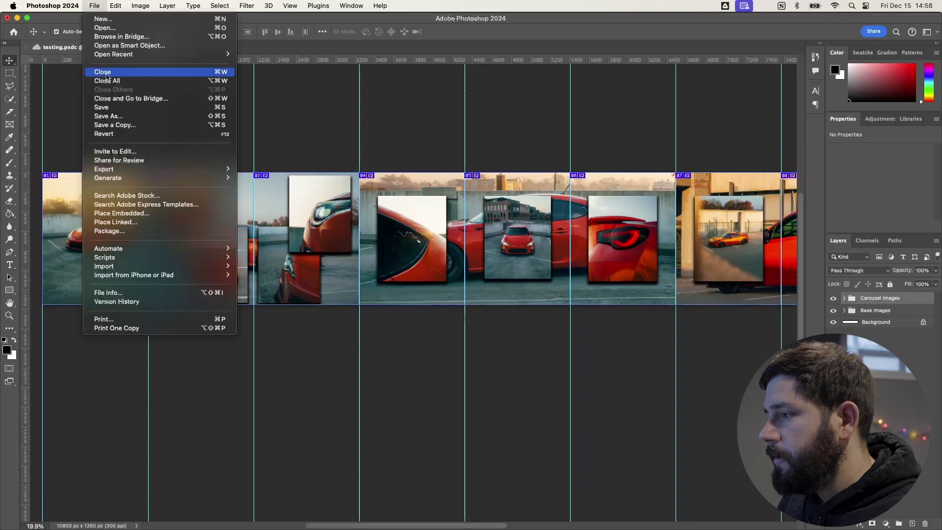
mouse_move(136, 170)
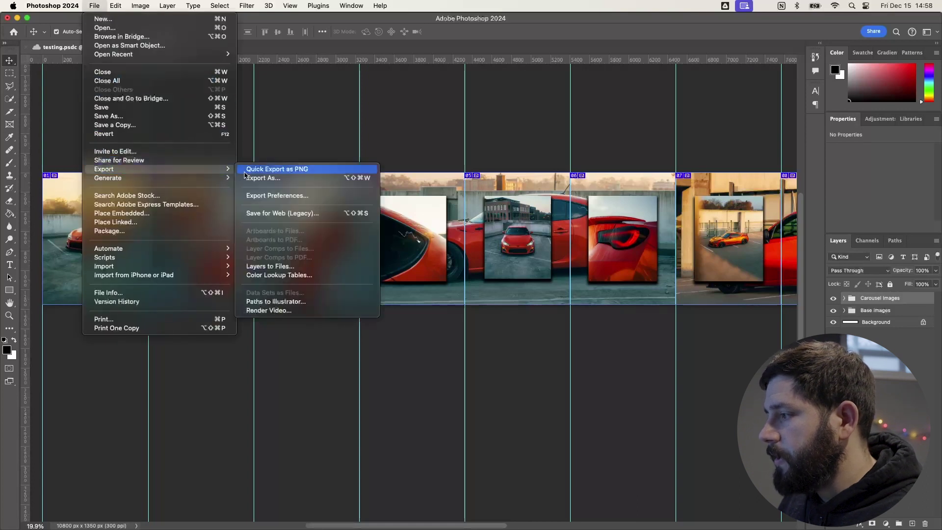
click(304, 217)
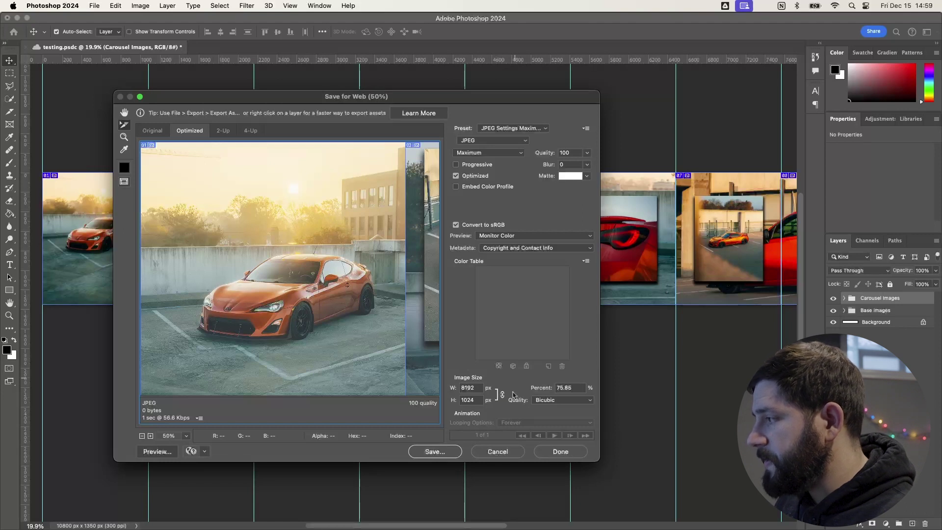
click(429, 452)
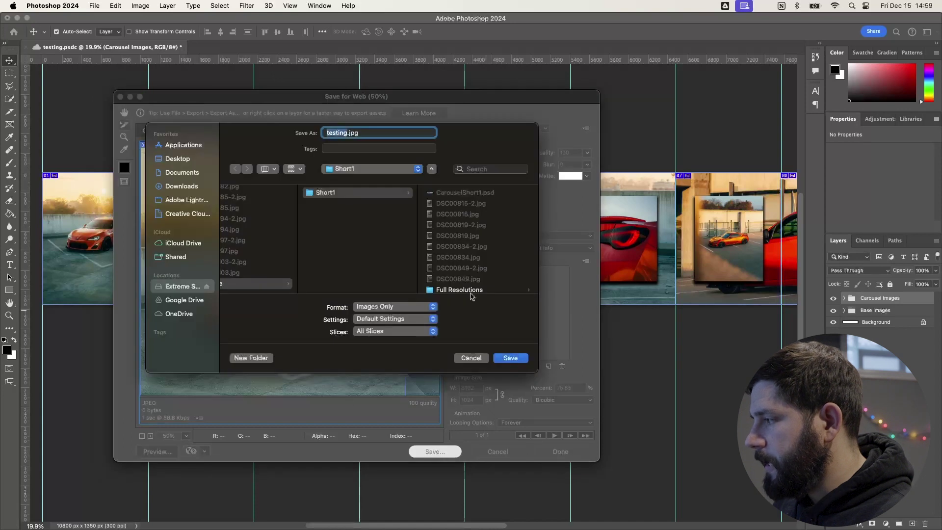
scroll(289, 233, right, 3)
click(505, 358)
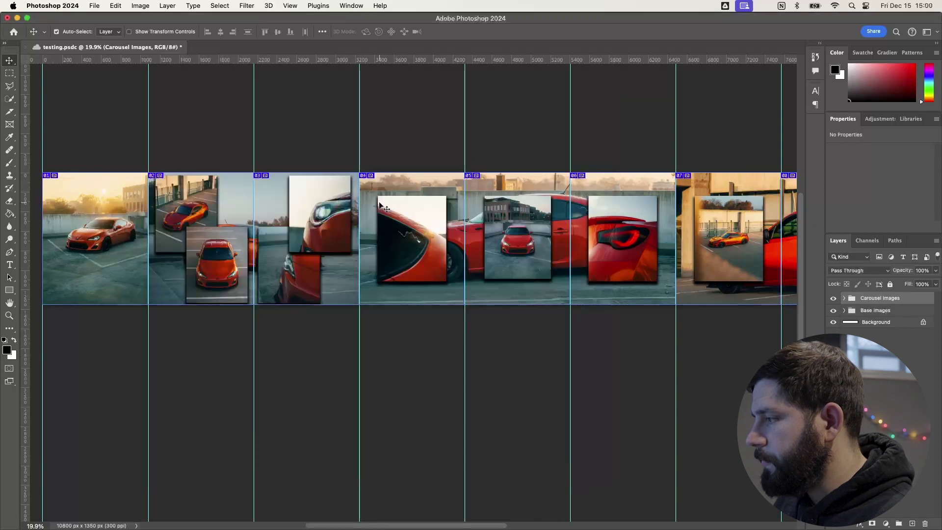
Step: Switch to Finder and open the images folder on the Extreme SSD to examine the exported slice files
key(super+Tab)
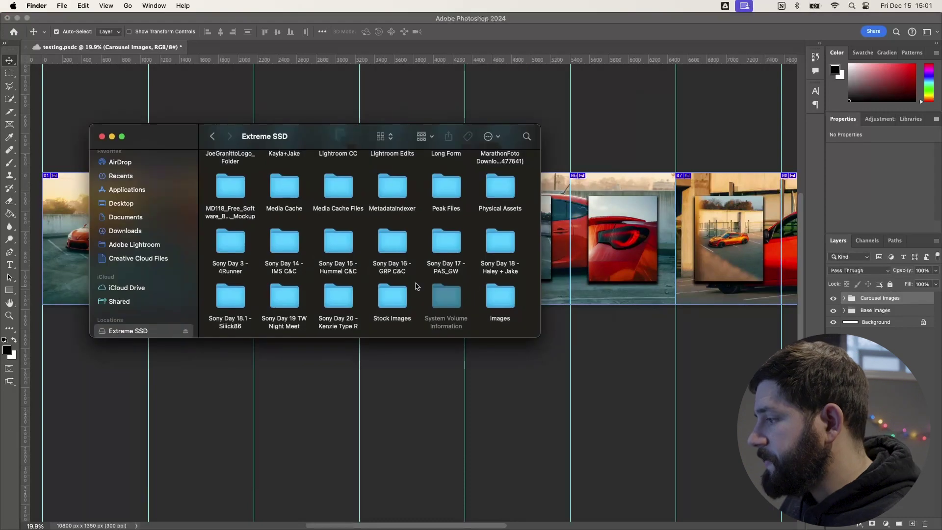
click(504, 292)
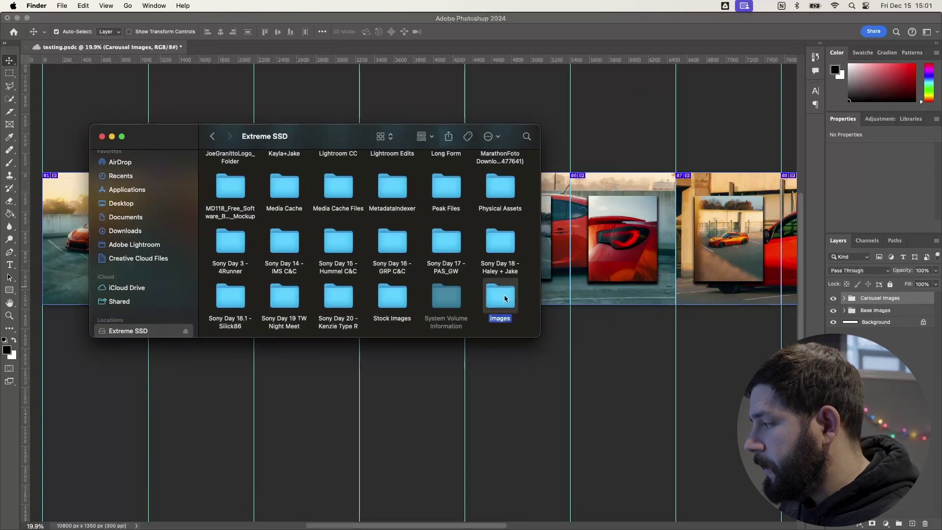
double_click(505, 297)
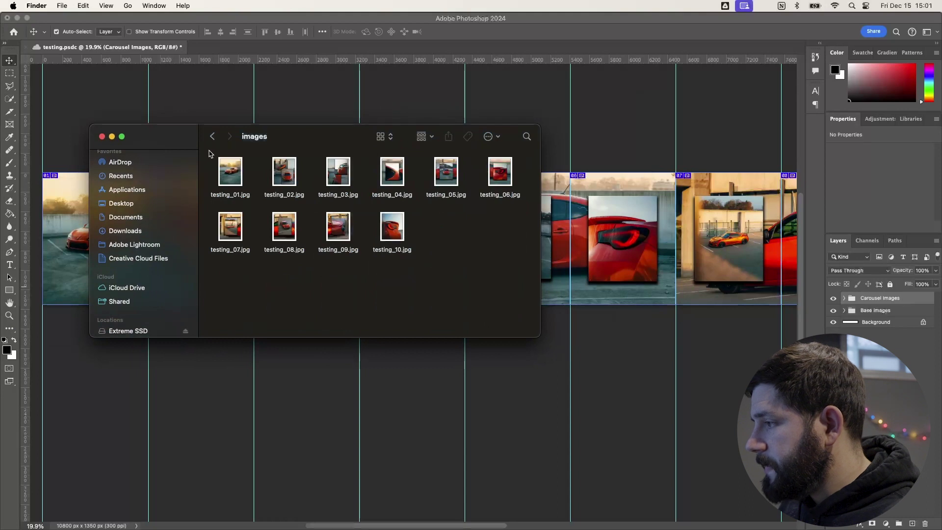
drag(209, 157, 483, 244)
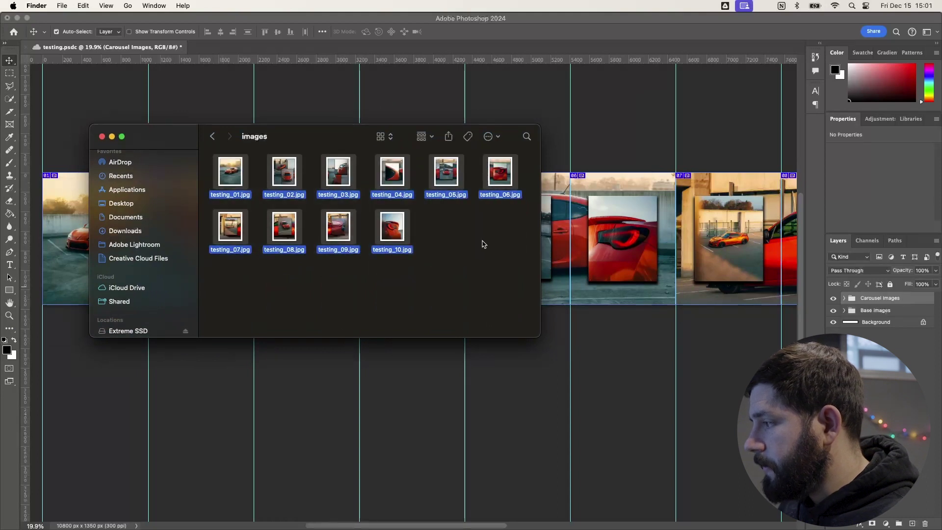
click(481, 243)
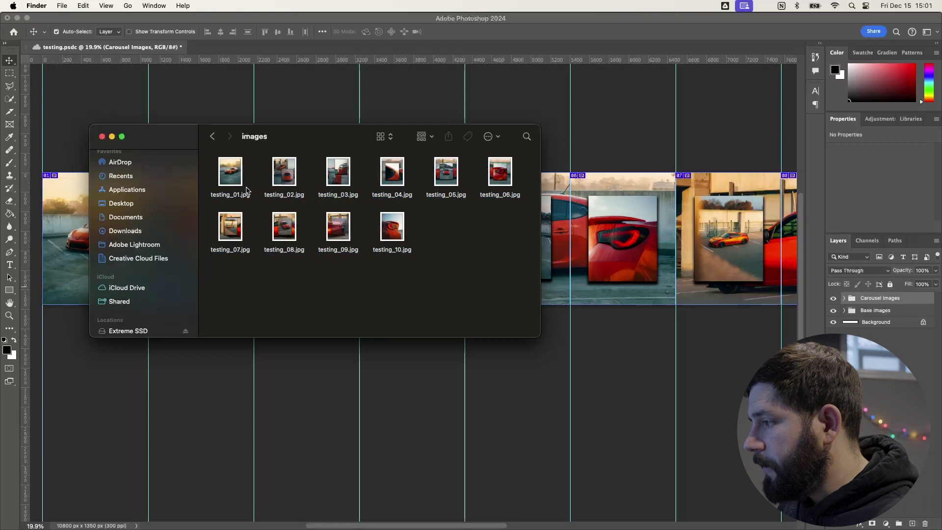